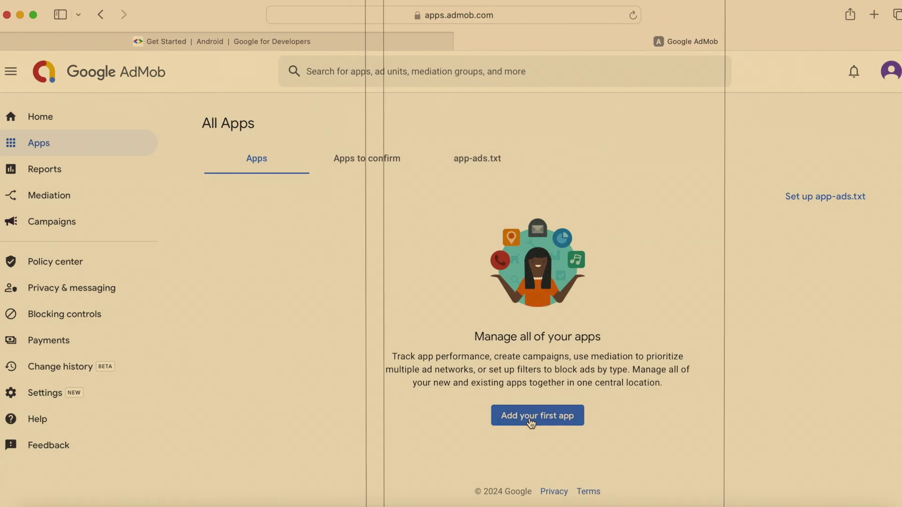
Add the Google Play app True Telugu Translator and review the app-ads.txt verification failure note
left_click(538, 415)
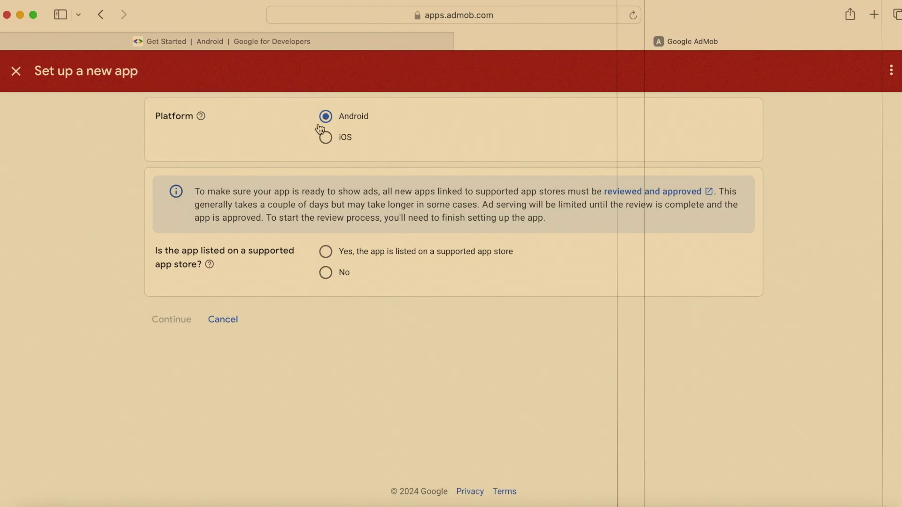
left_click(325, 252)
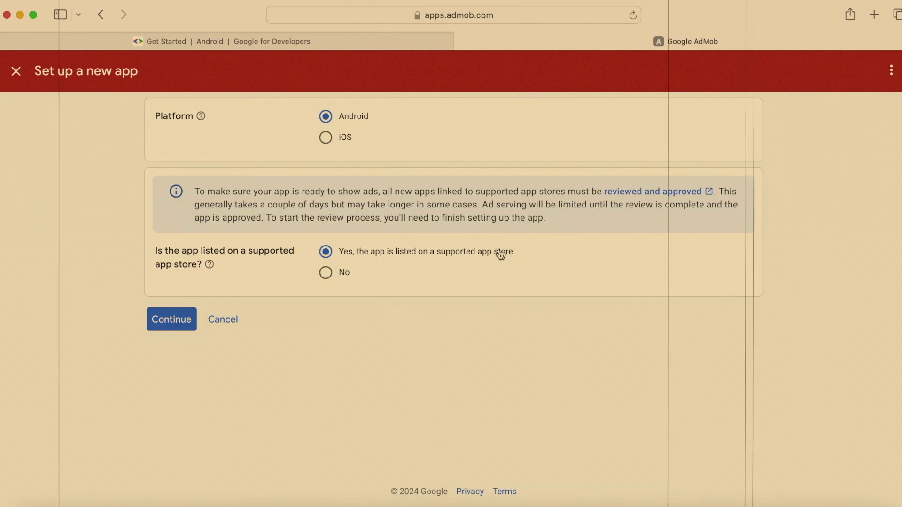
left_click(166, 321)
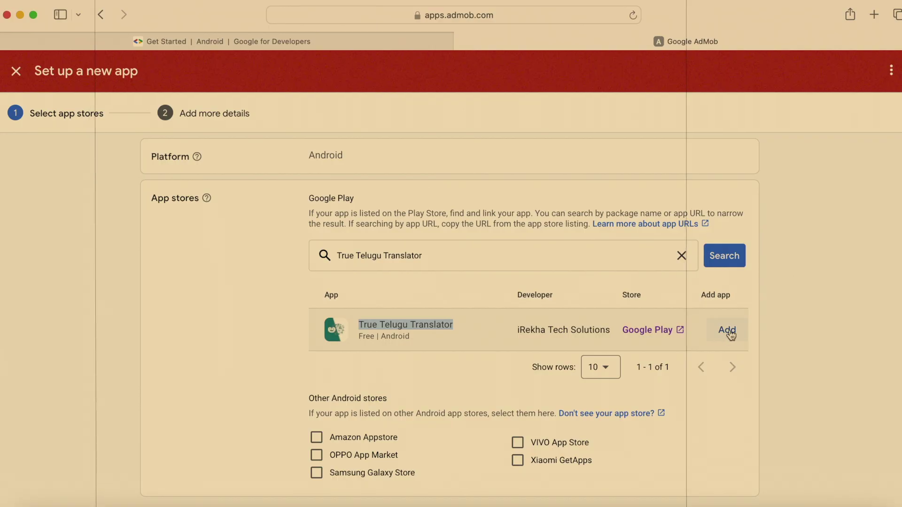
left_click(727, 332)
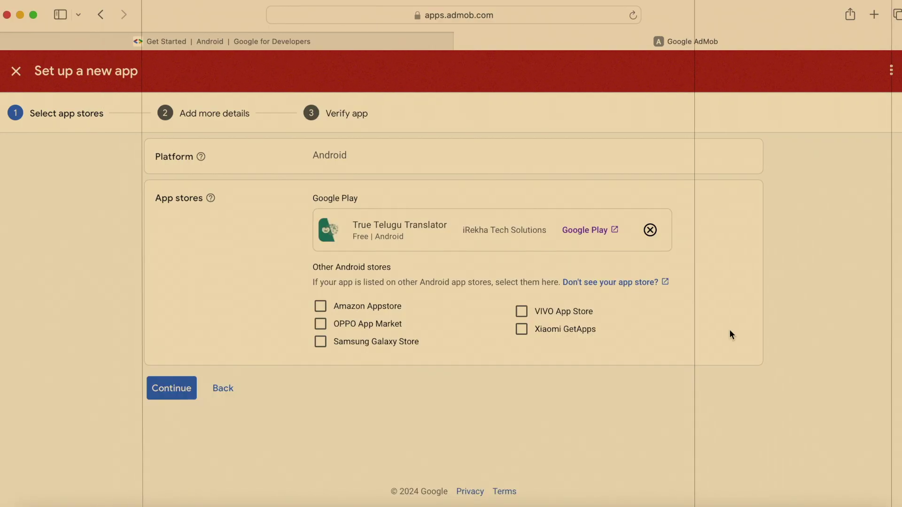
left_click(171, 388)
left_click(169, 426)
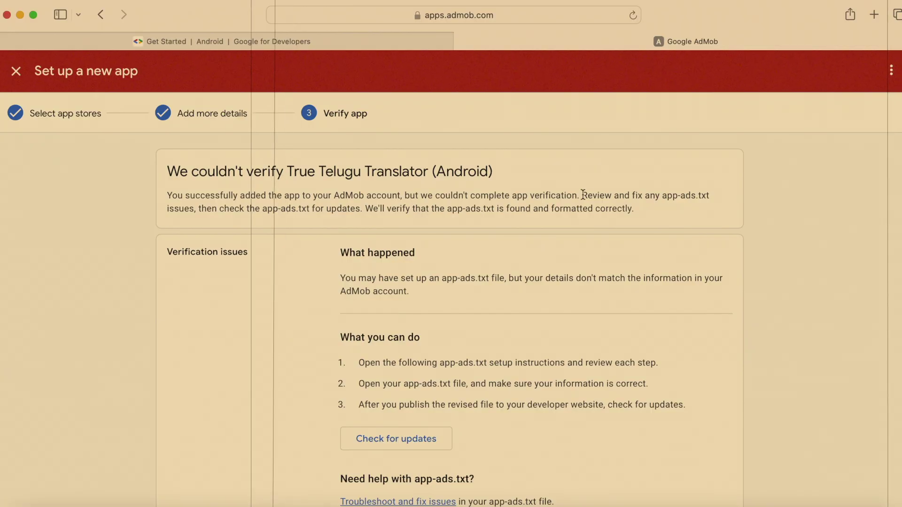
left_click_drag(583, 195, 636, 207)
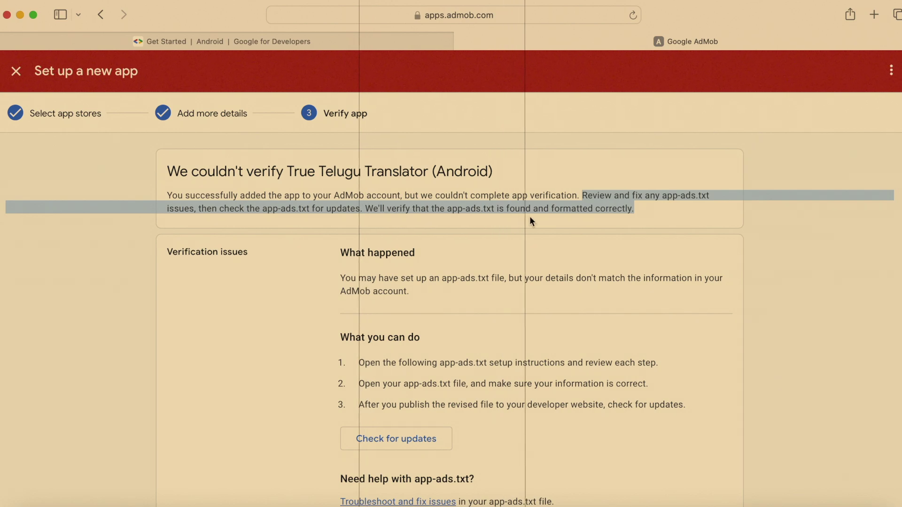
left_click(636, 213)
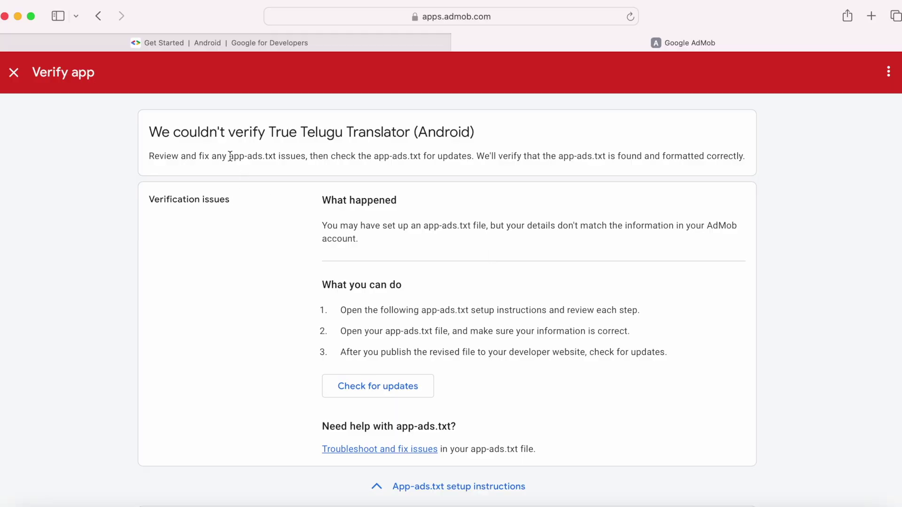
left_click_drag(229, 156, 280, 156)
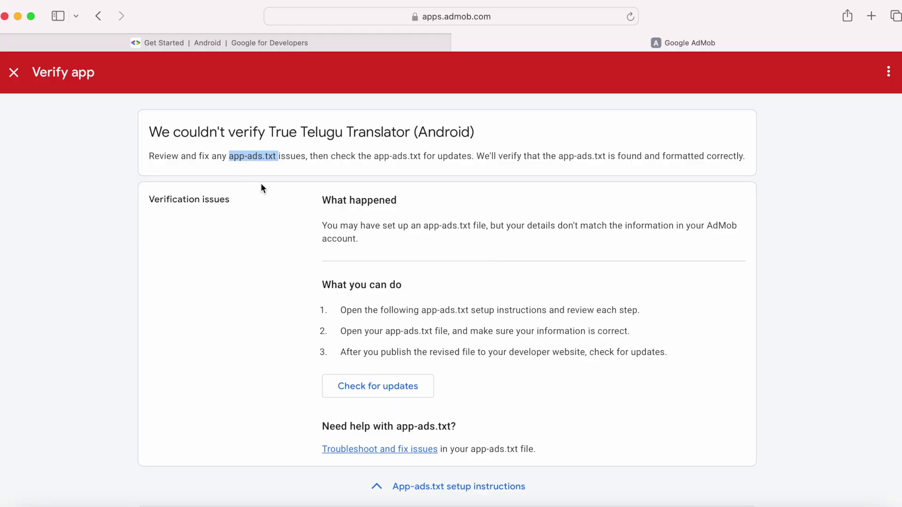
left_click(451, 262)
left_click_drag(229, 156, 280, 156)
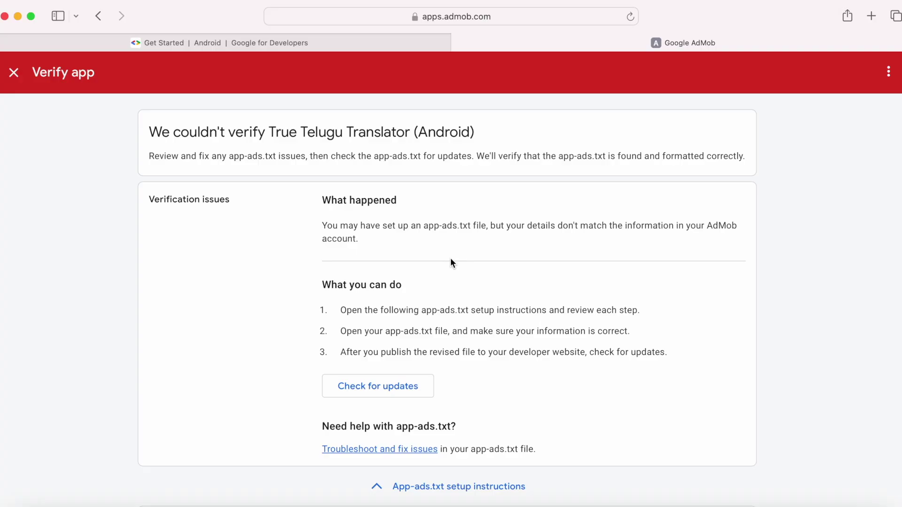
scroll(451, 261, "down", 6)
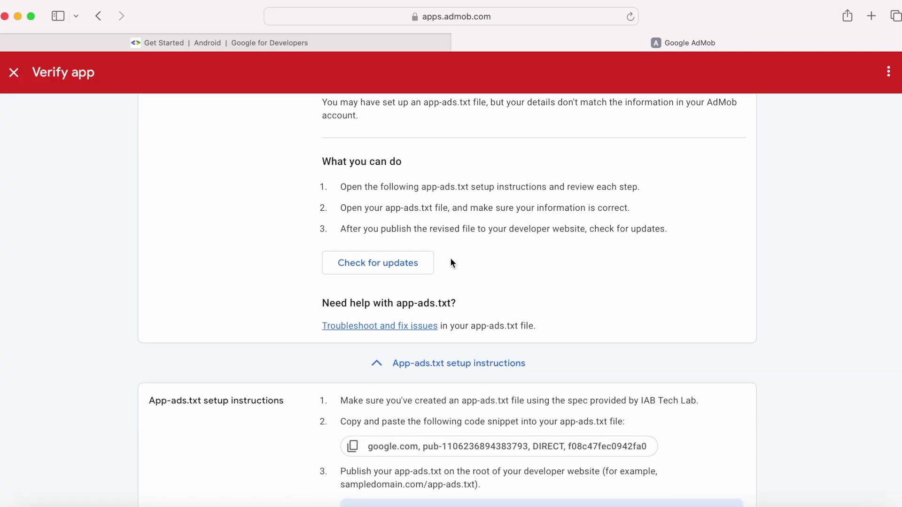
Review setup step 1 of the app-ads.txt instructions, then launch TextEdit through Spotlight
scroll(450, 262, "up", 1)
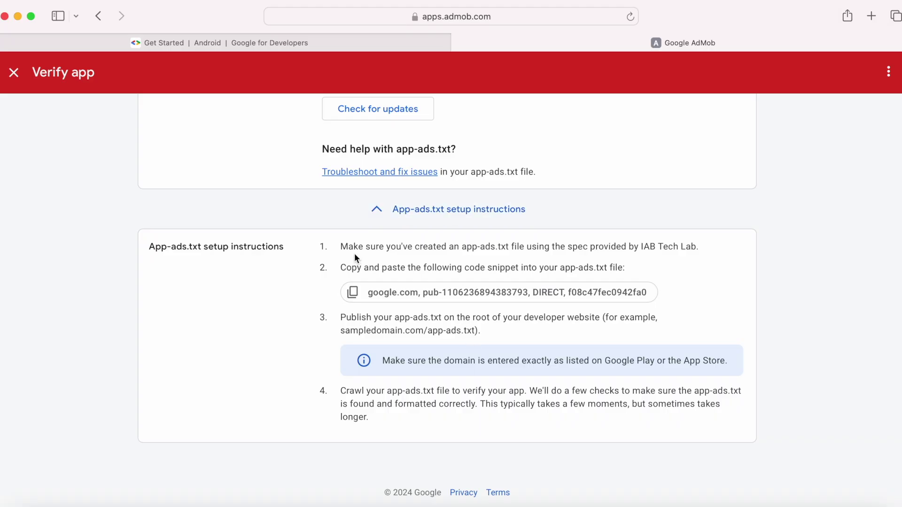
left_click_drag(341, 246, 525, 248)
key("super+space")
type("Text")
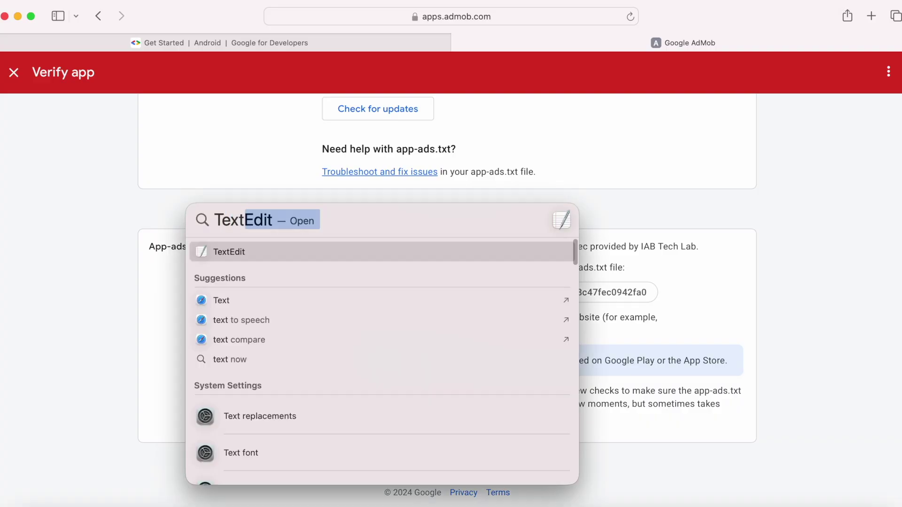
key("Return")
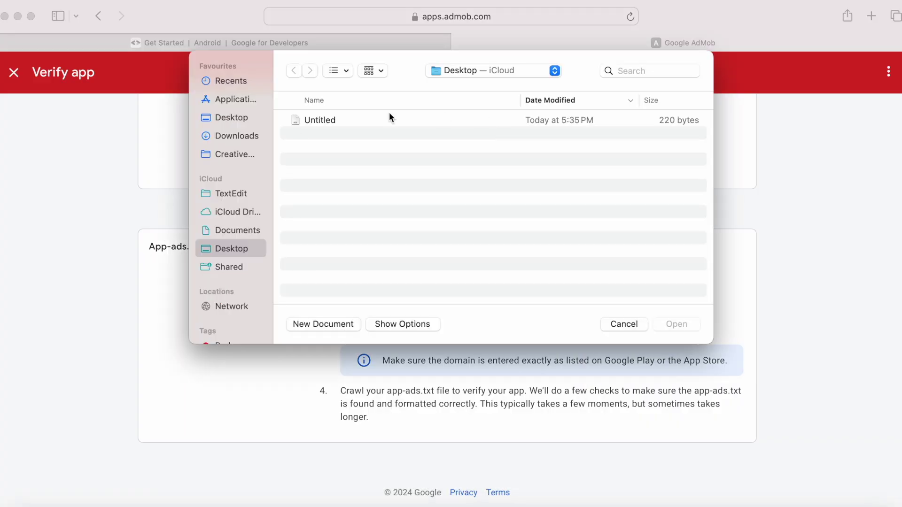
Create a new TextEdit document named app-ads, saved in Desktop — iCloud
left_click(323, 324)
left_click(272, 24)
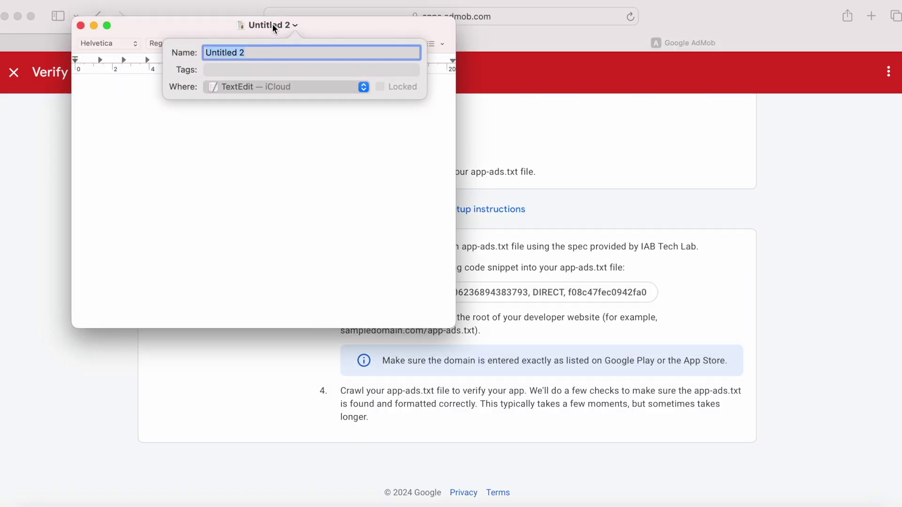
left_click(365, 87)
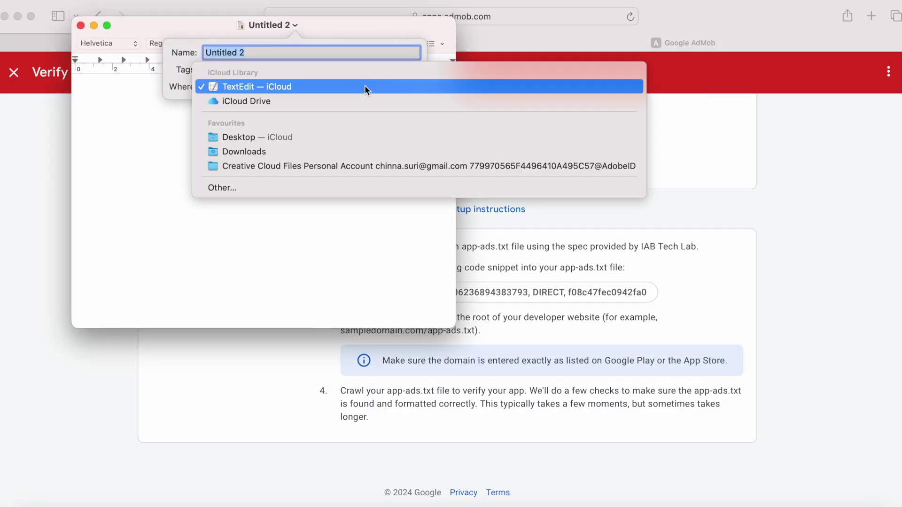
left_click(262, 134)
left_click(268, 52)
triple_click(268, 52)
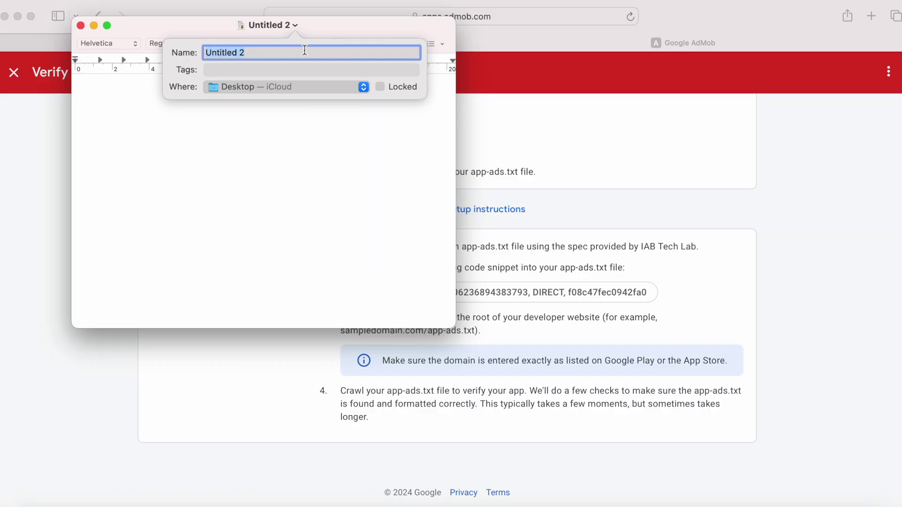
left_click_drag(203, 26, 111, 190)
left_click(458, 249)
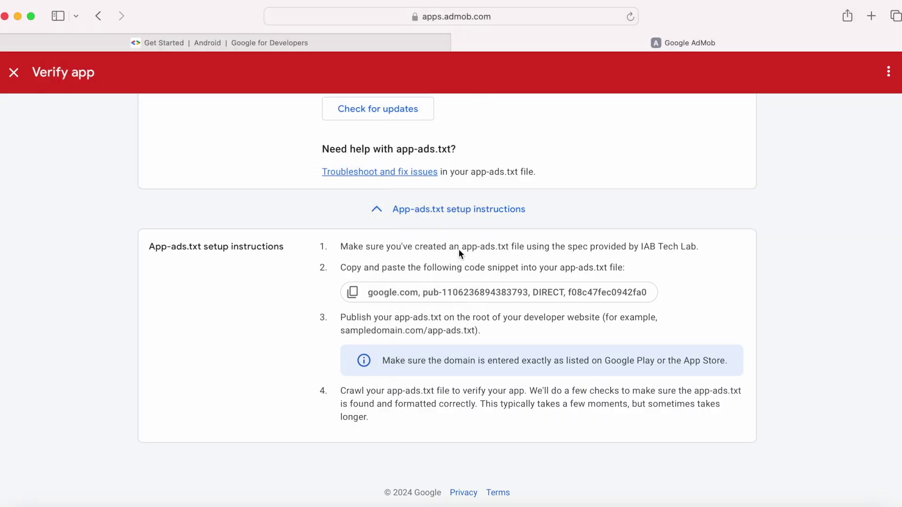
left_click_drag(462, 246, 497, 246)
key("super+c")
key("super+Tab")
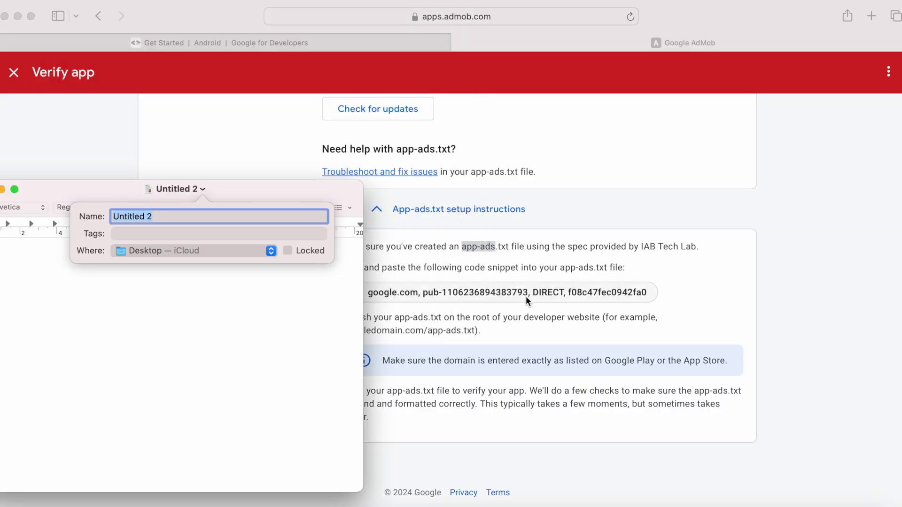
key("super+v")
left_click_drag(115, 191, 321, 72)
key("Return")
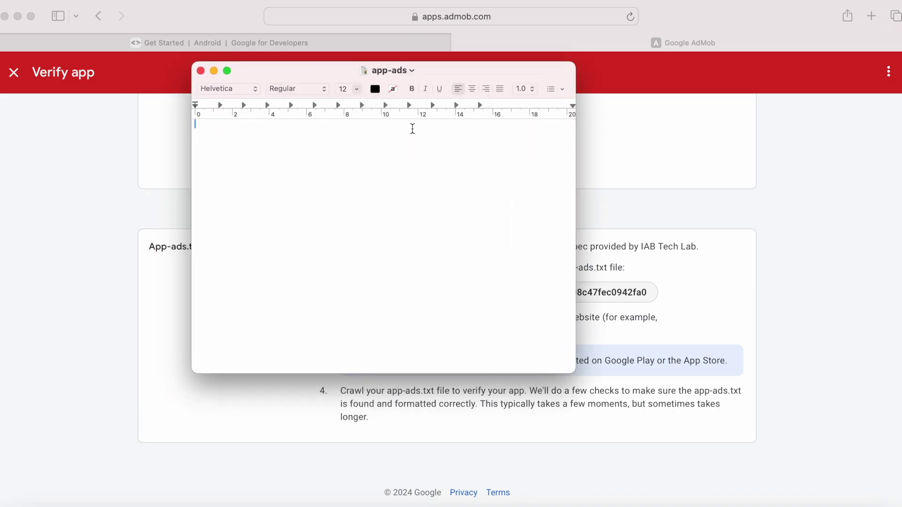
Paste AdMob's copied app-ads.txt code snippet into the app-ads document and close it
key("super+Tab")
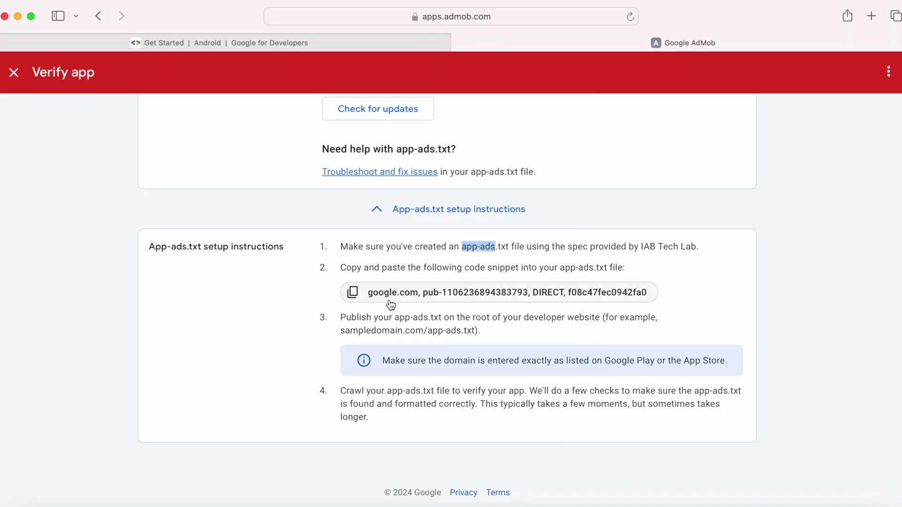
left_click(393, 297)
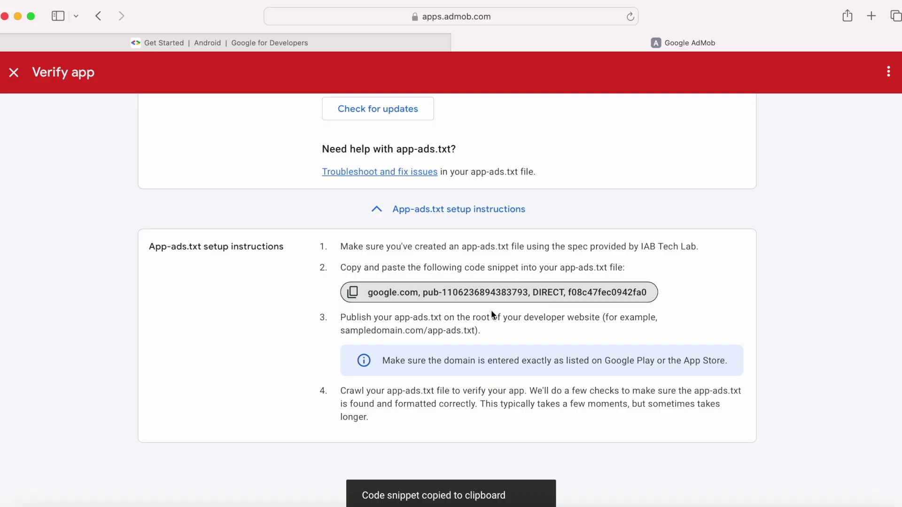
key("super+Tab")
key("super+v")
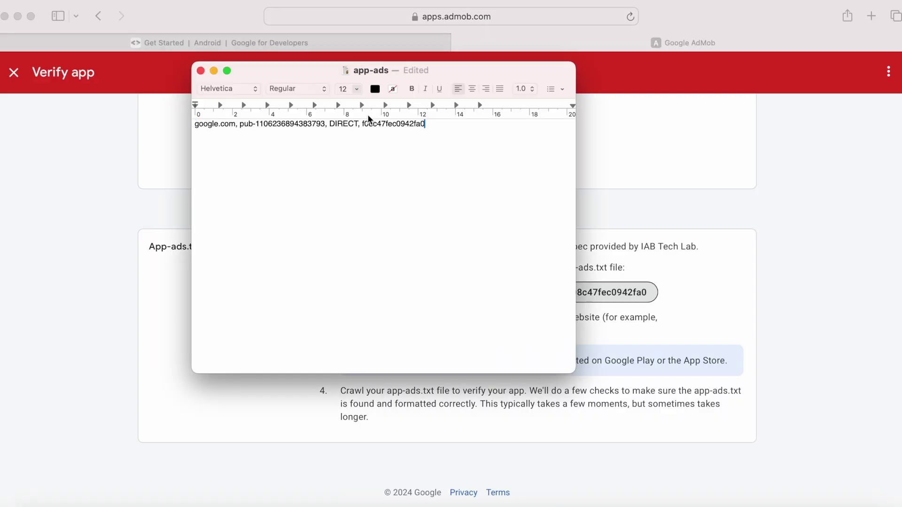
left_click(200, 71)
Trash the old Untitled file, check the app-ads file's contents, and return to AdMob
left_click(30, 16)
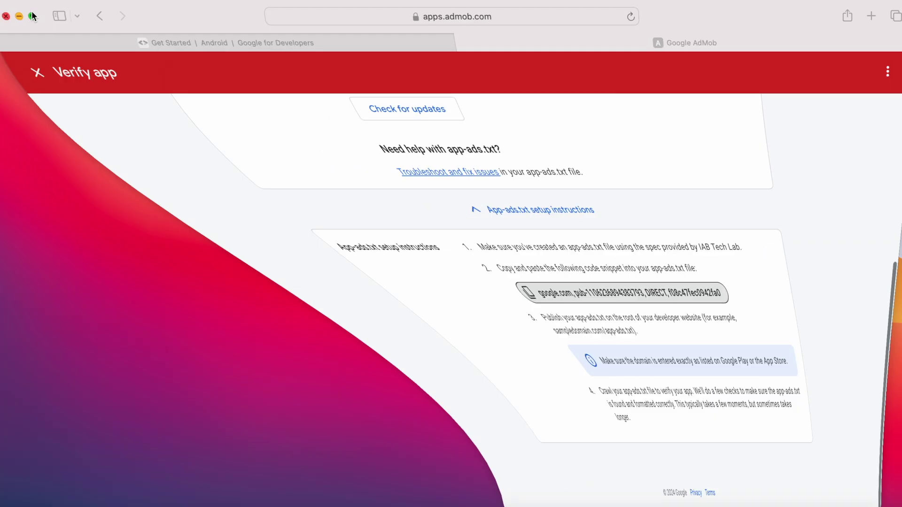
left_click(885, 32)
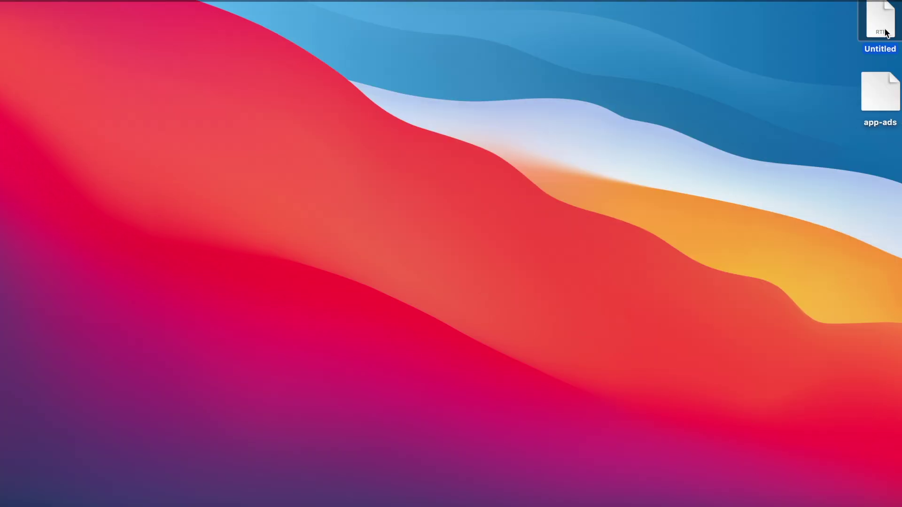
key("super+BackSpace")
left_click(874, 101)
double_click(872, 96)
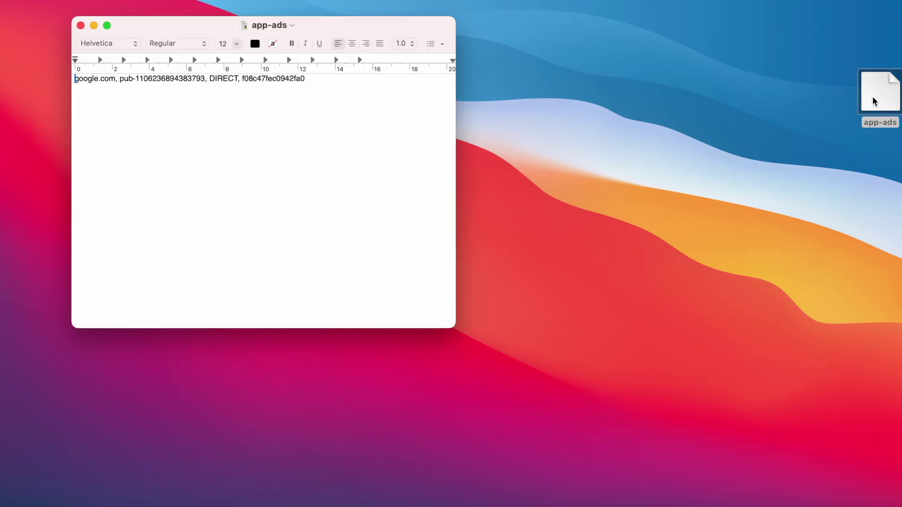
left_click(80, 27)
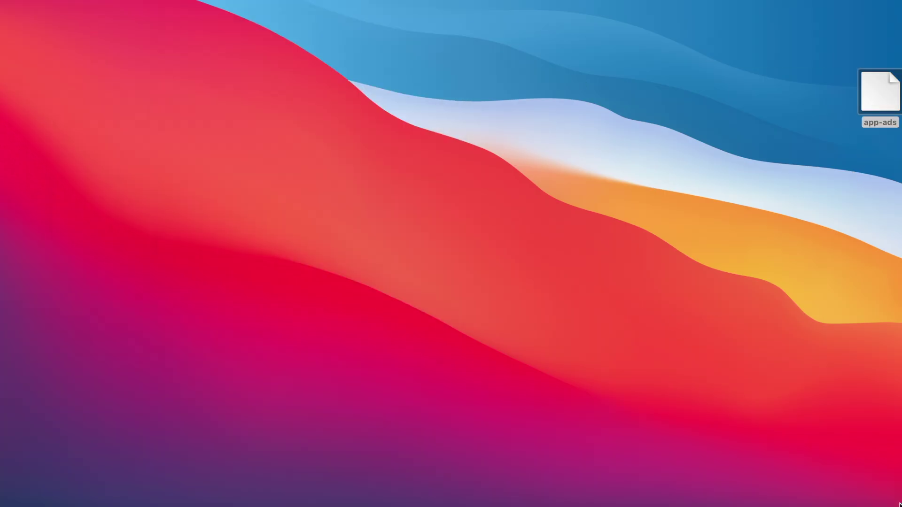
left_click(840, 499)
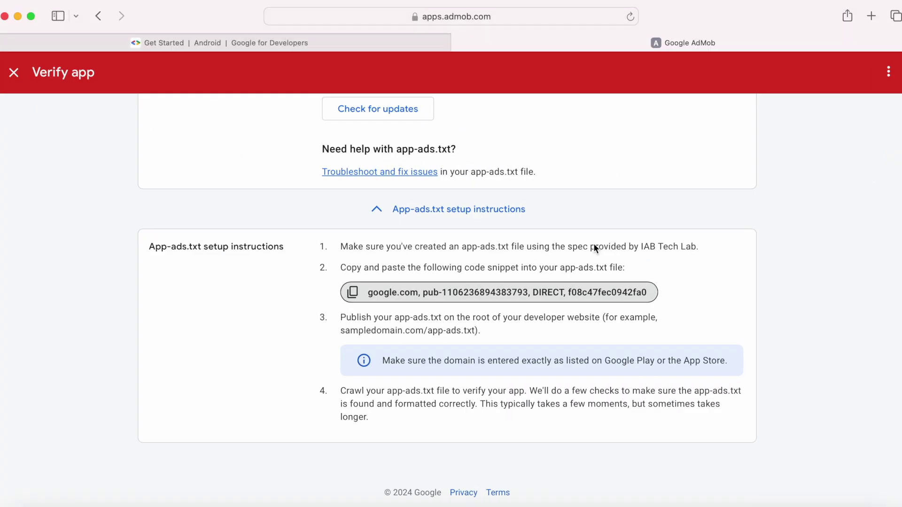
Read step 3 on publishing app-ads.txt, including its example domain address
left_click_drag(342, 318, 610, 326)
left_click(376, 331)
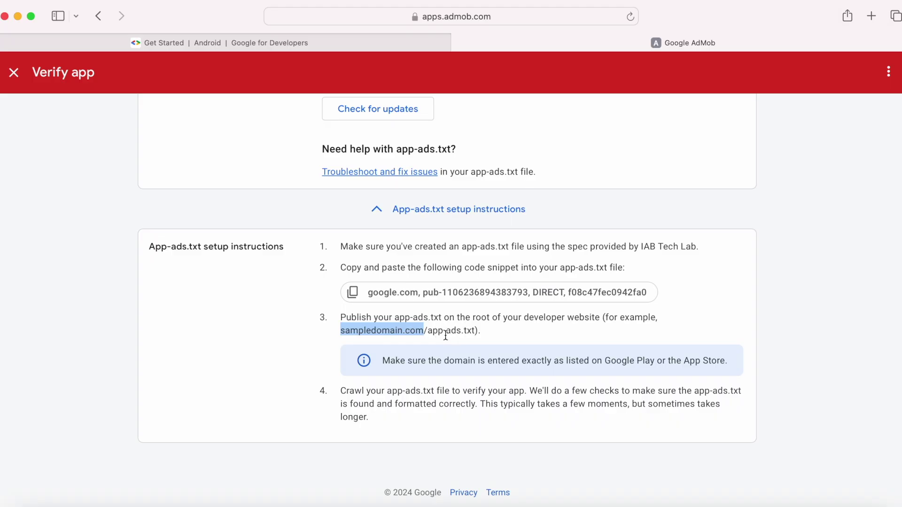
left_click(446, 335)
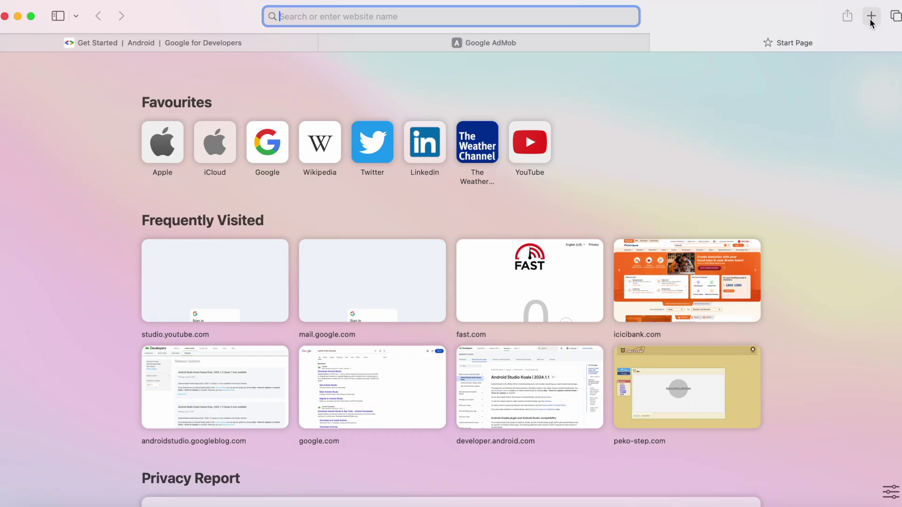
type("www.blogger.com")
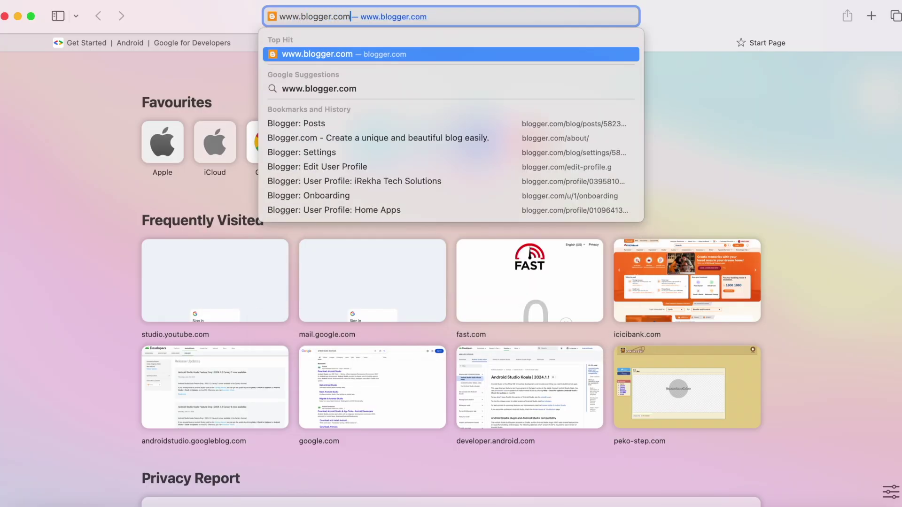
key("Return")
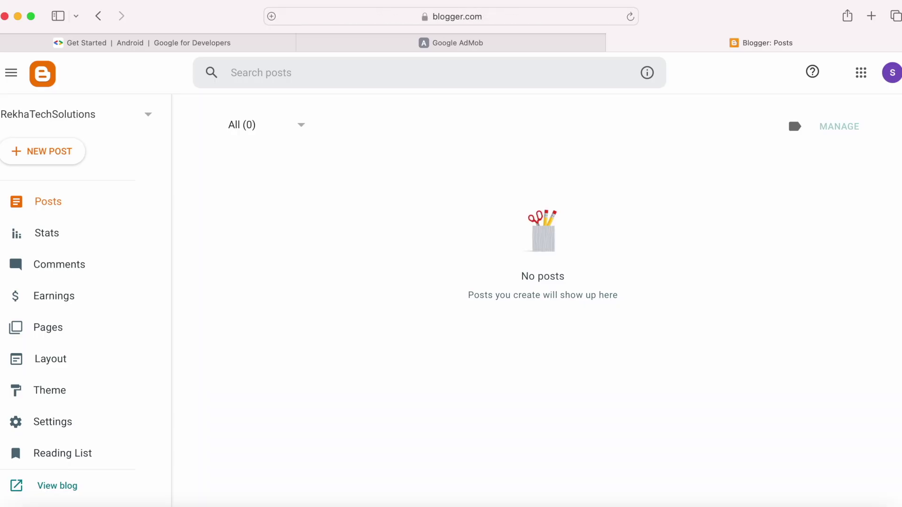
left_click(892, 73)
left_click(729, 355)
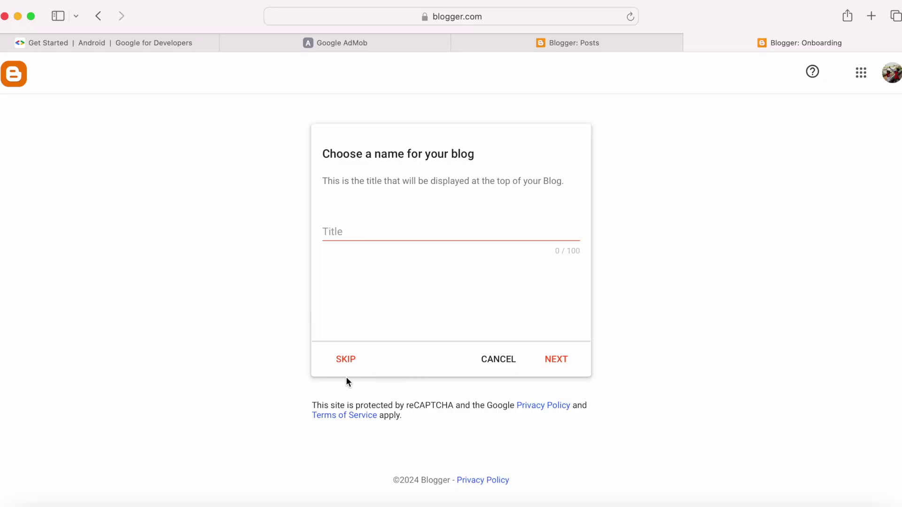
left_click(348, 366)
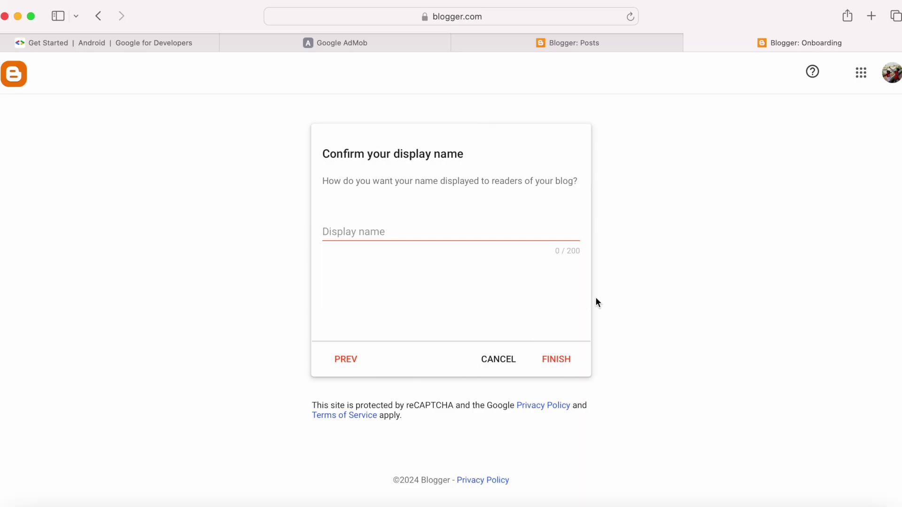
left_click(690, 44)
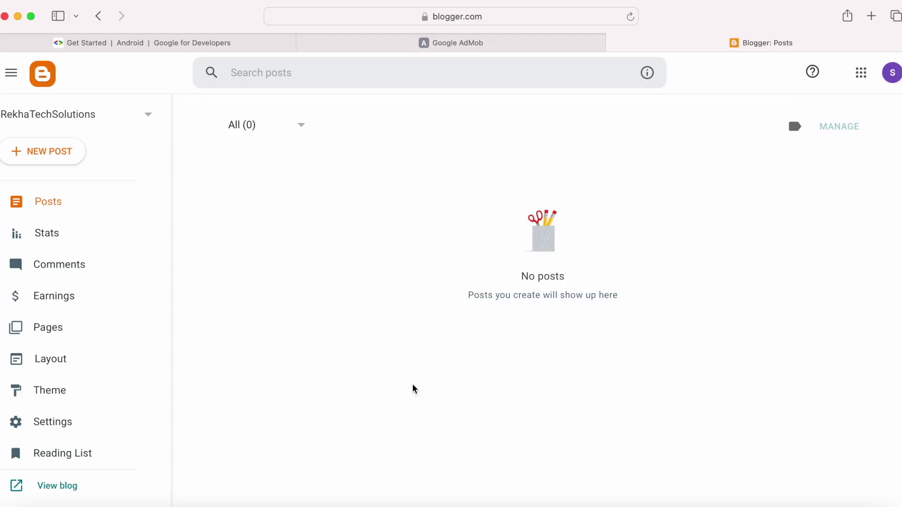
left_click(467, 47)
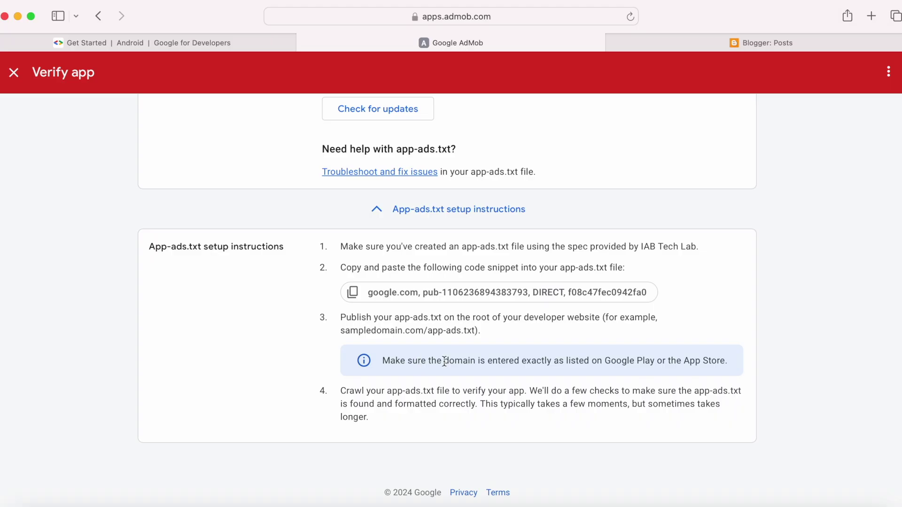
left_click_drag(342, 318, 603, 319)
In the blog's Settings, switch on Enable custom ads.txt under Monetization
left_click(605, 329)
left_click(712, 44)
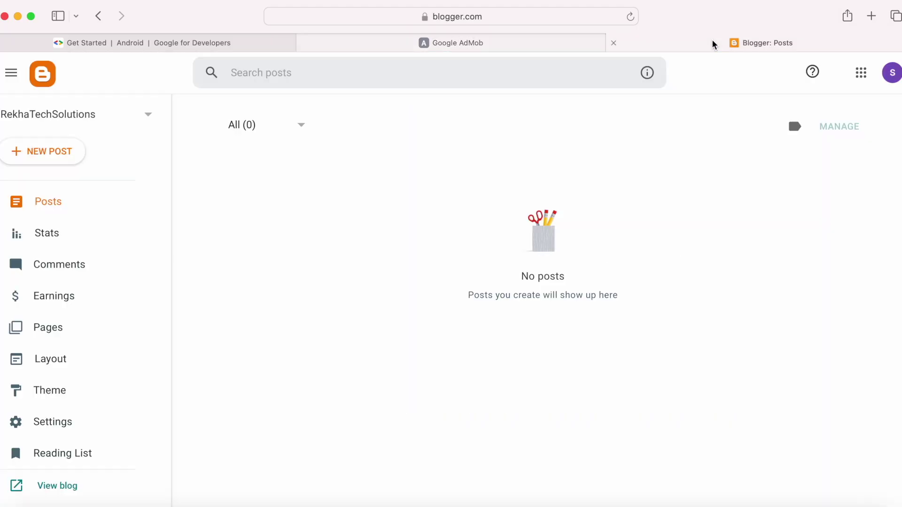
left_click(58, 420)
scroll(387, 409, "down", 15)
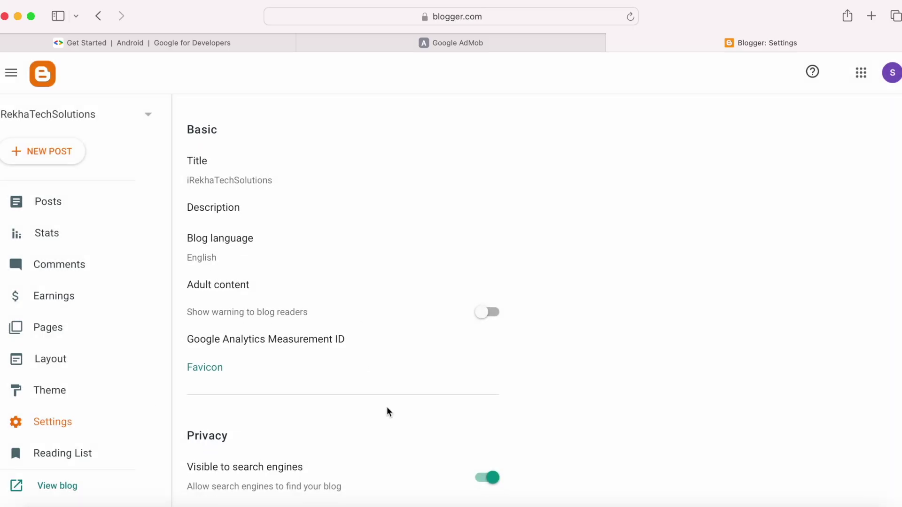
scroll(387, 409, "down", 20)
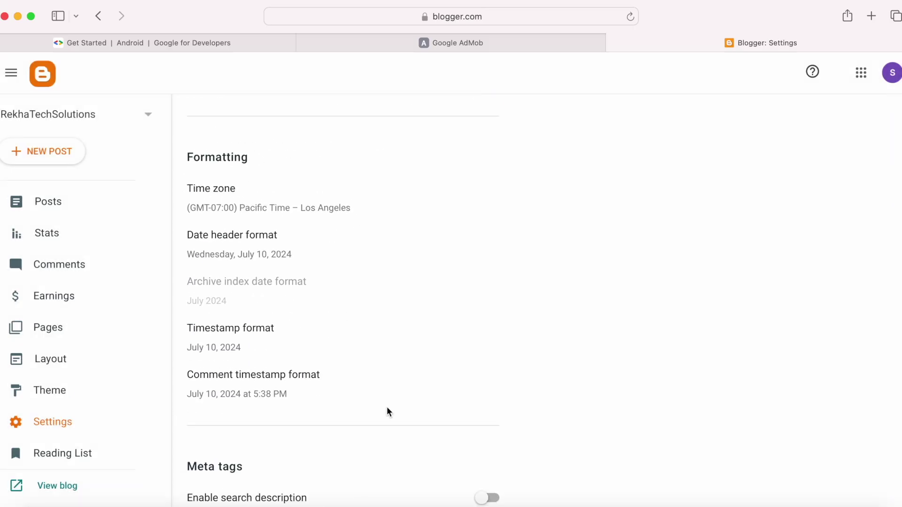
scroll(387, 408, "down", 5)
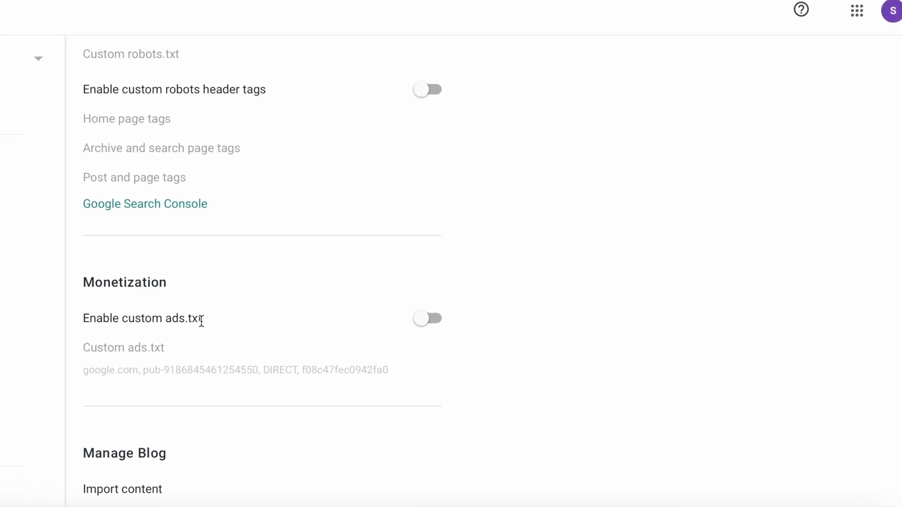
left_click(428, 318)
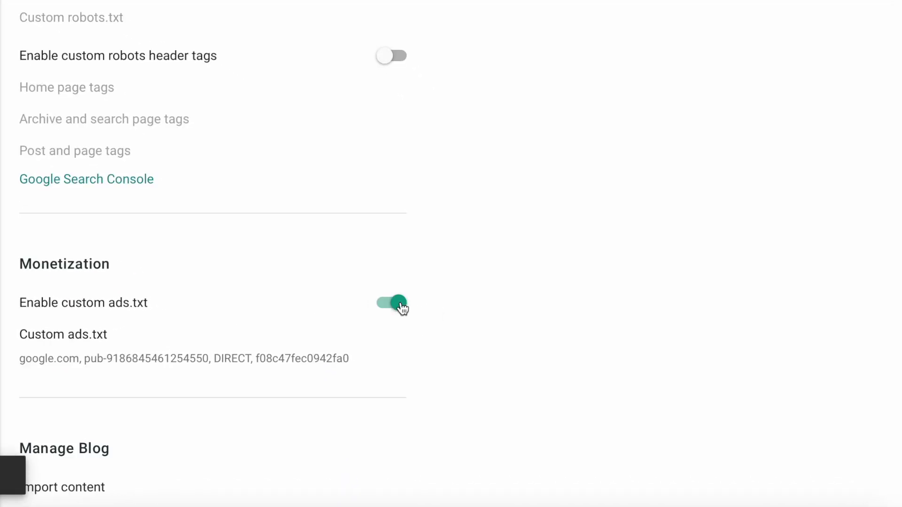
Replace the custom ads.txt line with AdMob's copied publisher snippet and save
left_click(205, 361)
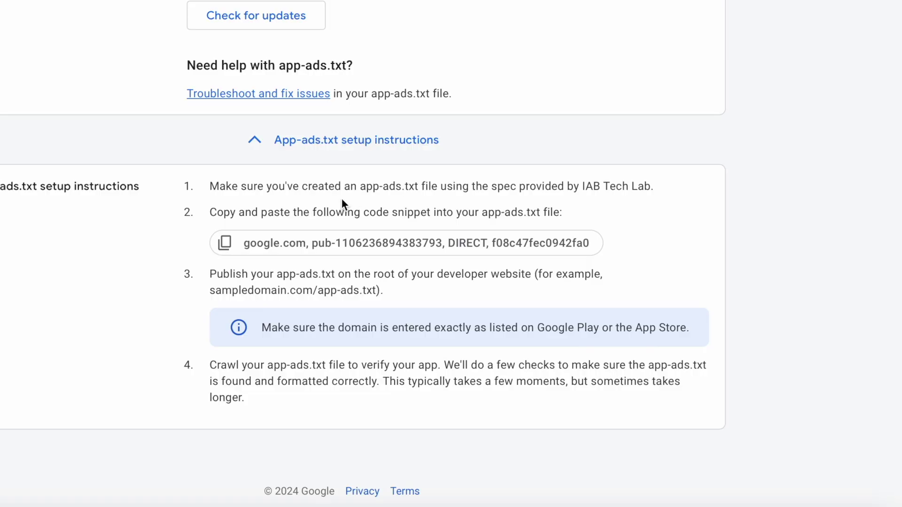
left_click(292, 250)
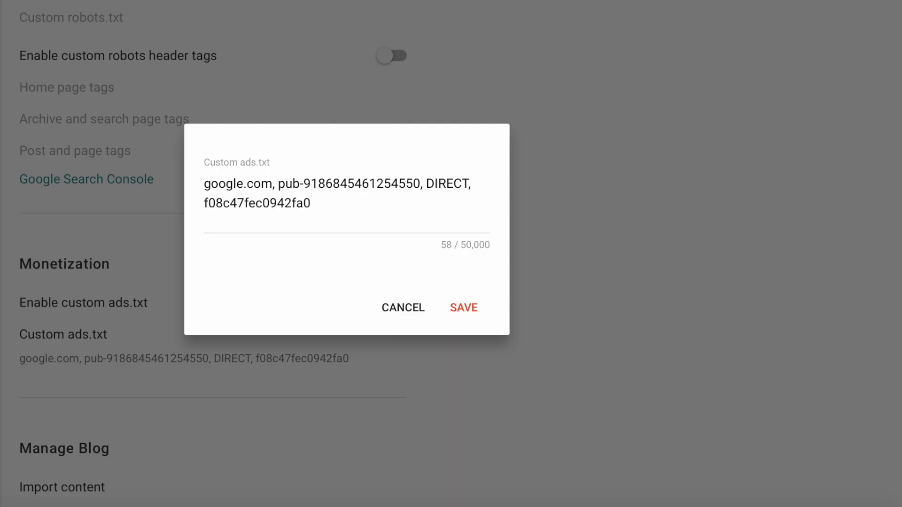
left_click_drag(347, 201, 176, 164)
key("ctrl+v")
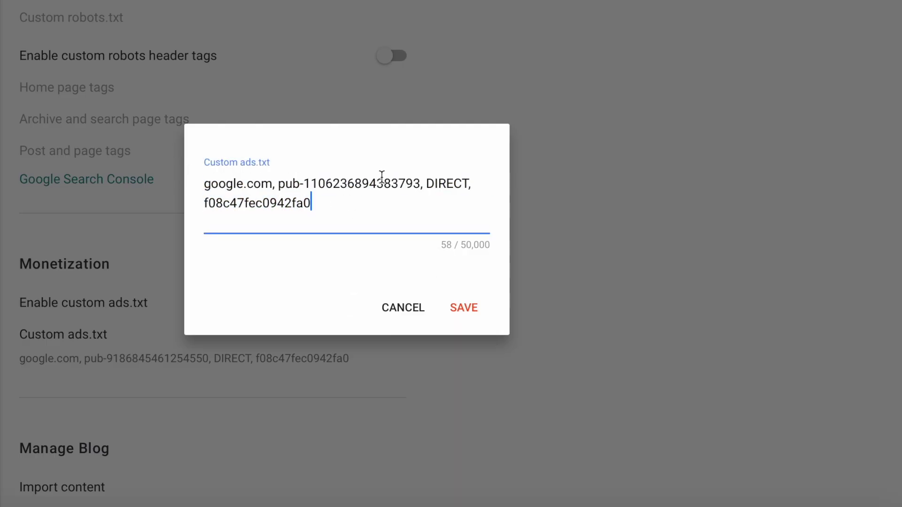
left_click(476, 306)
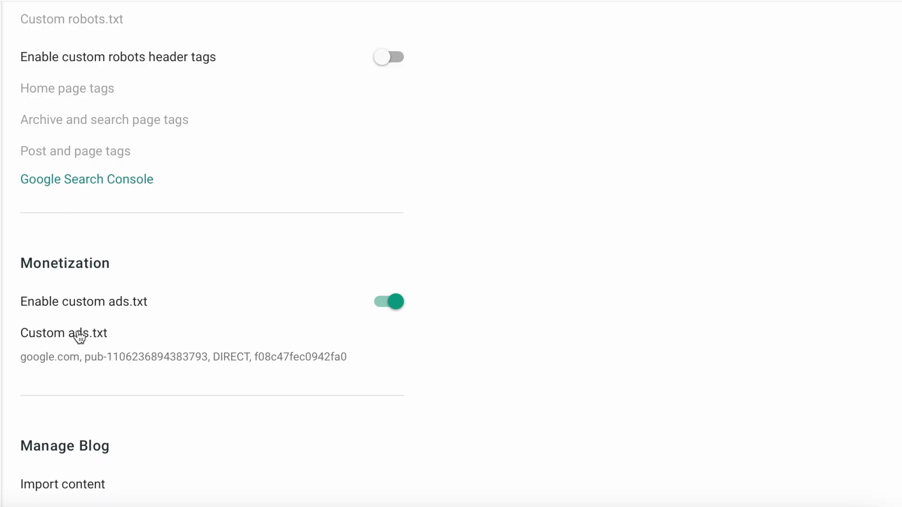
Add a permanent custom redirect from app-ads.txt to ads.txt and save the redirects list
scroll(191, 261, "up", 4)
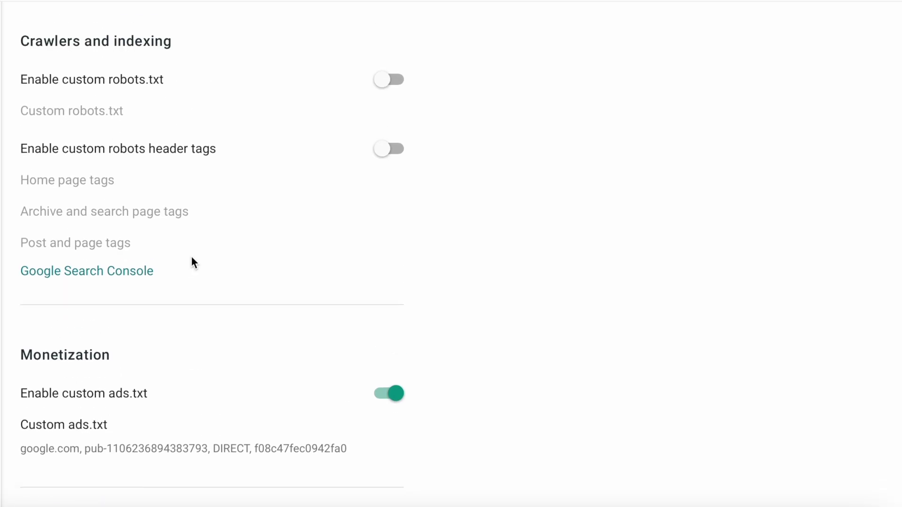
scroll(191, 262, "up", 1)
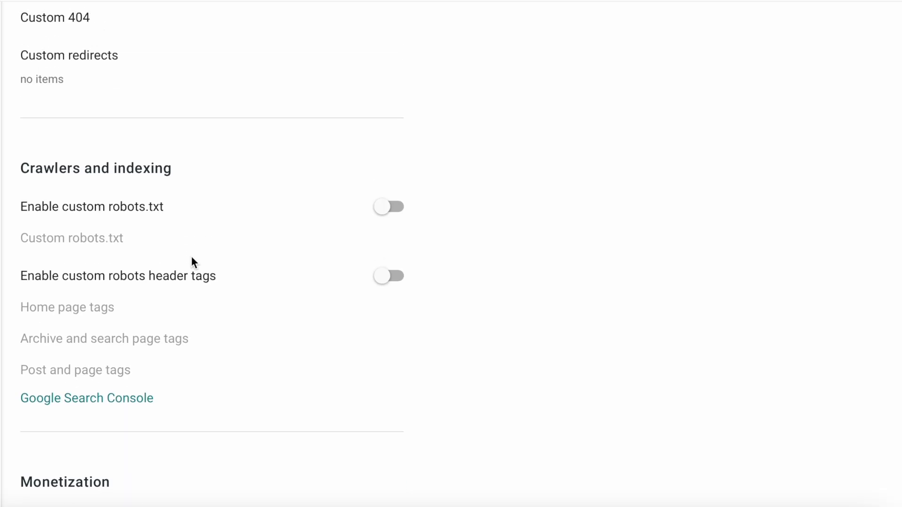
left_click(85, 61)
left_click(342, 312)
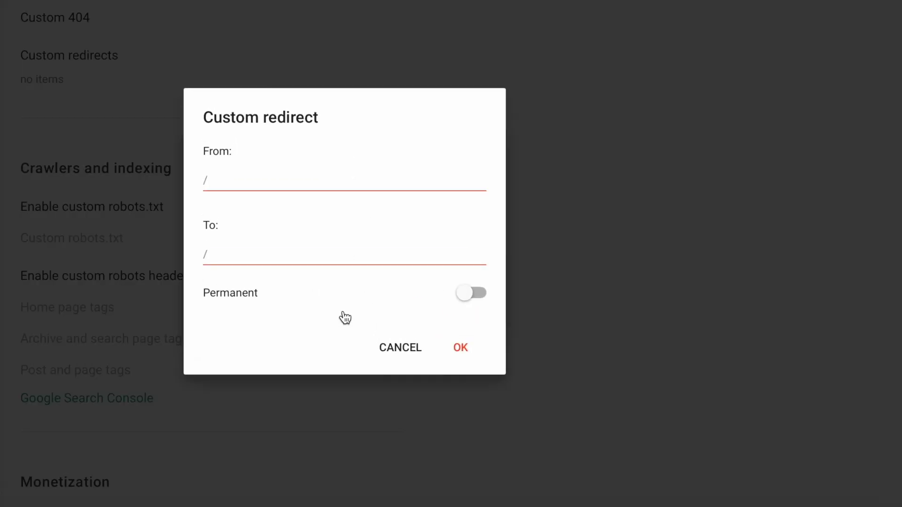
left_click(251, 181)
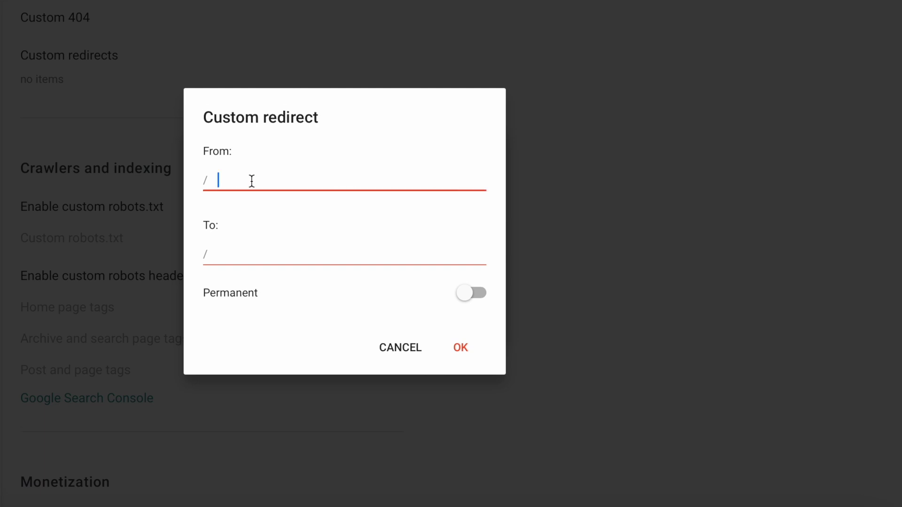
type("app-ads.txt")
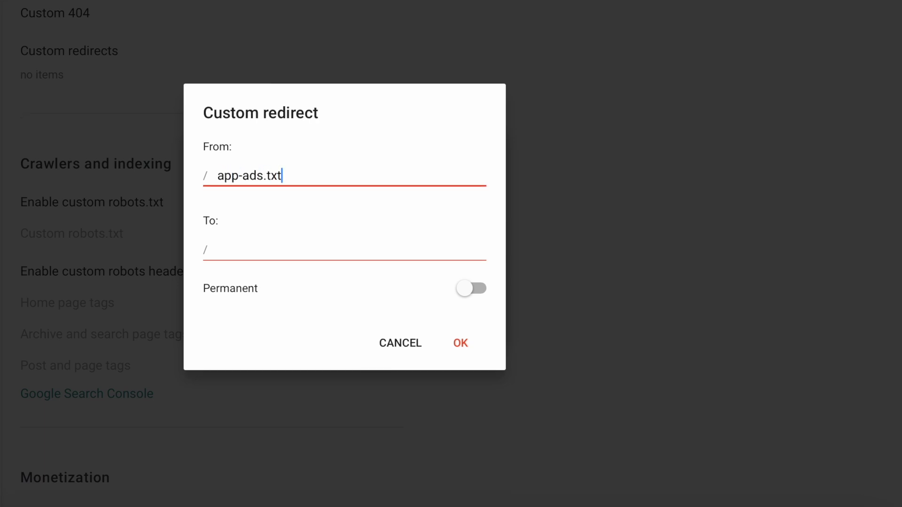
left_click(252, 247)
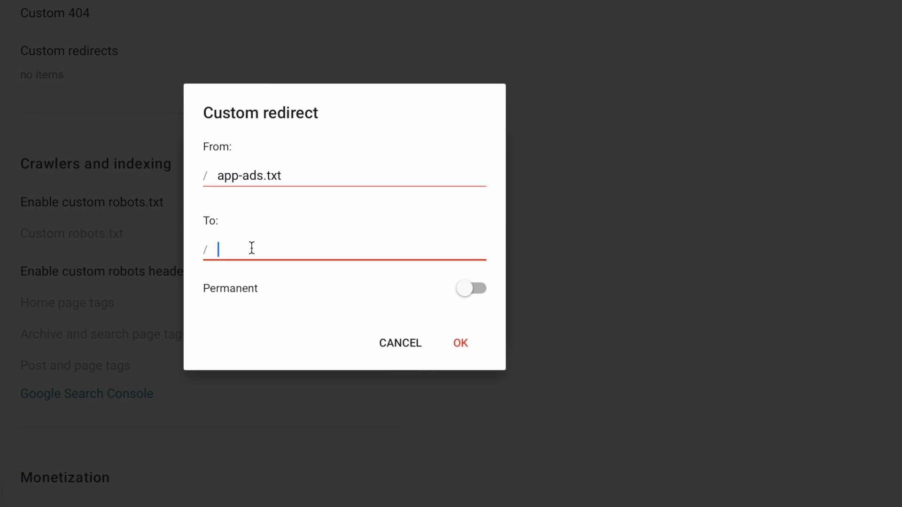
type("ads.txt")
left_click(477, 292)
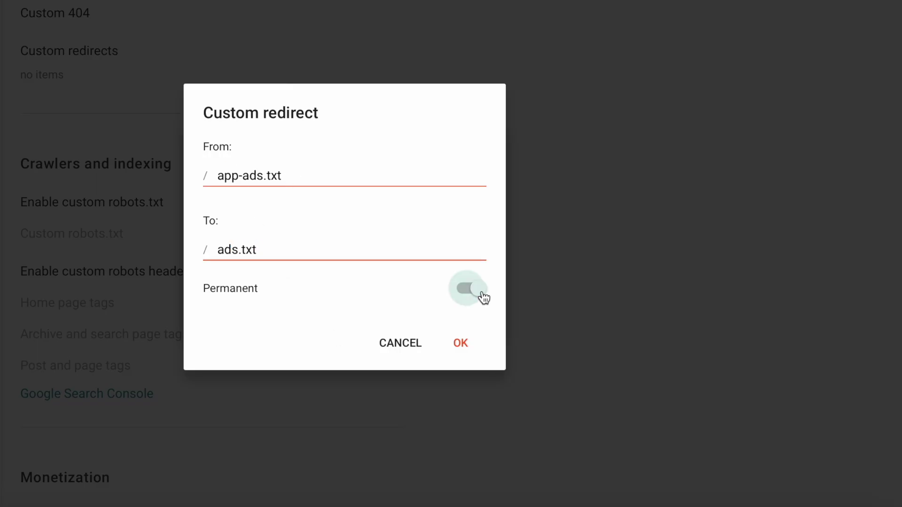
left_click(461, 344)
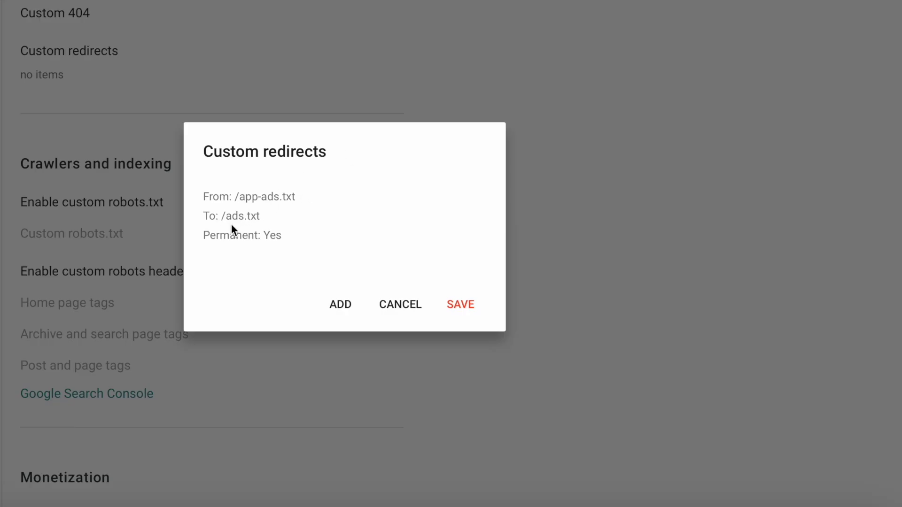
left_click(467, 304)
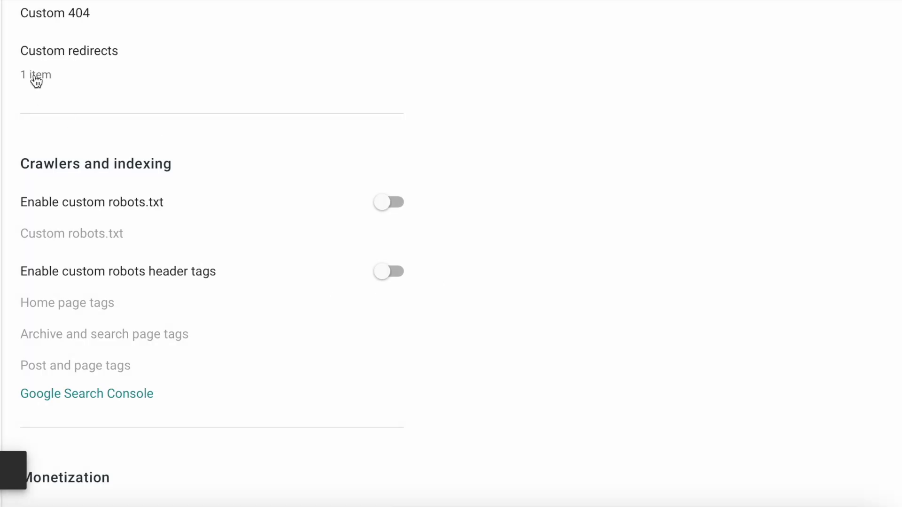
scroll(141, 300, "down", 4)
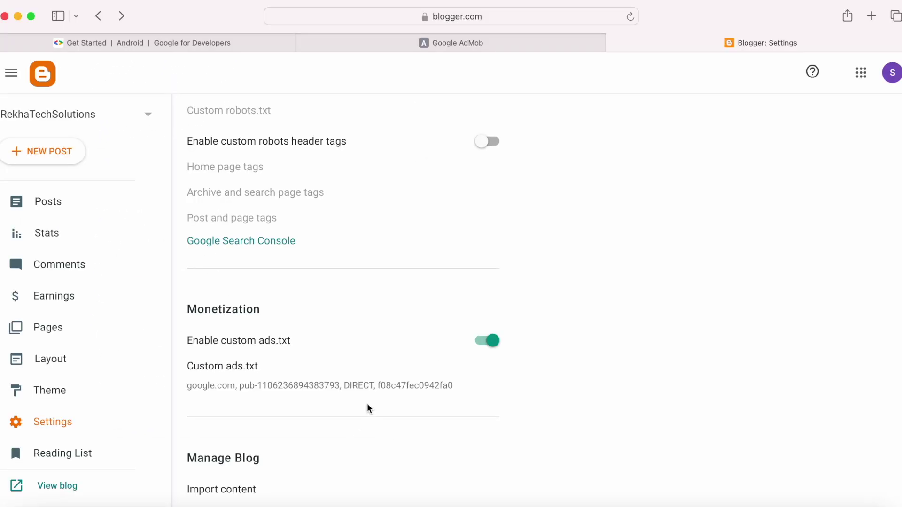
Check the Verify app page for True Telugu Translator (Android), then open Play Console in a new tab
scroll(427, 400, "up", 20)
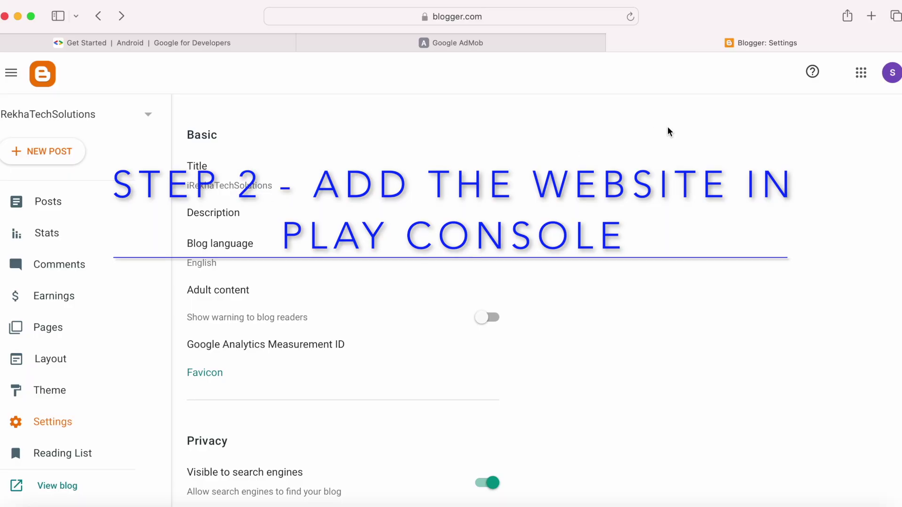
left_click(447, 47)
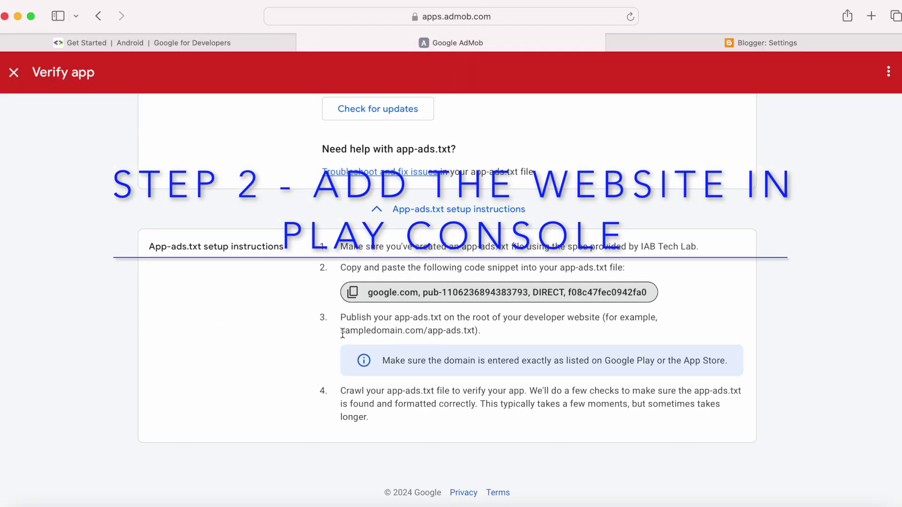
scroll(342, 333, "up", 6)
left_click_drag(269, 132, 475, 129)
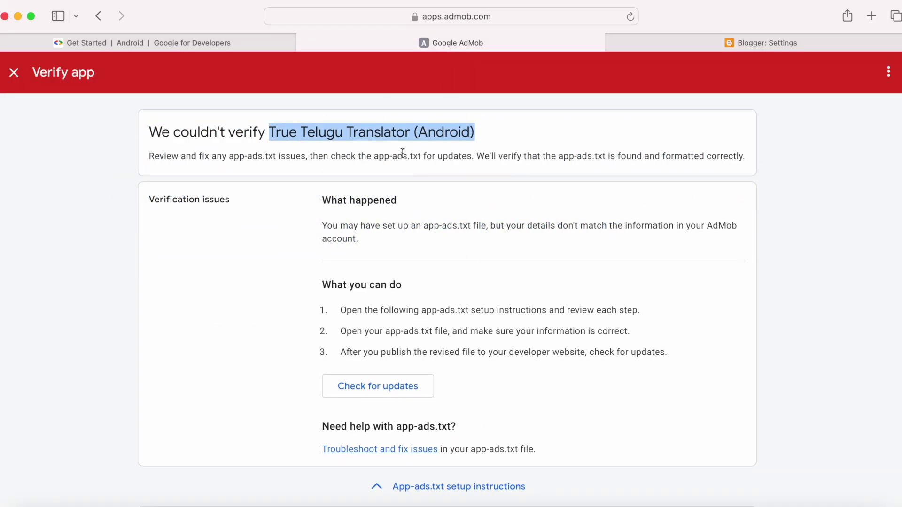
left_click(871, 16)
left_click(422, 329)
Open True Telugu Translator's Store settings and start editing its store listing contact details
left_click(422, 332)
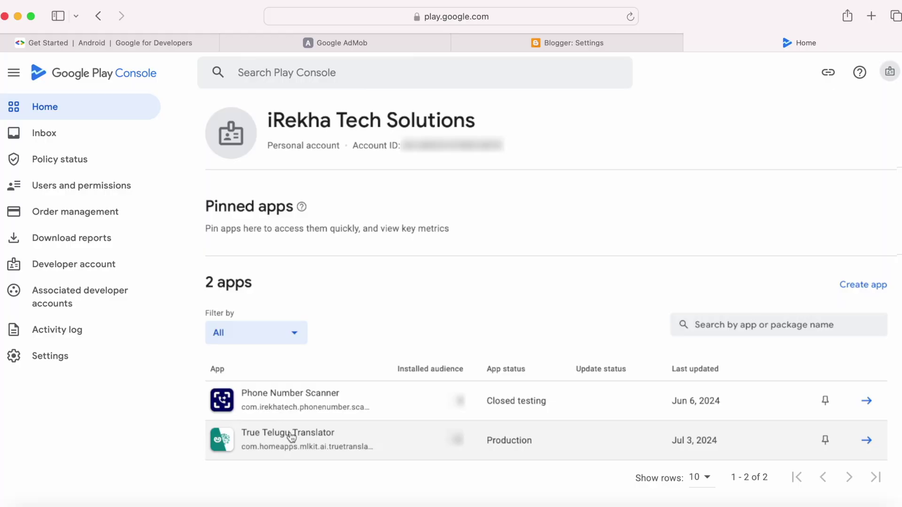
left_click(291, 437)
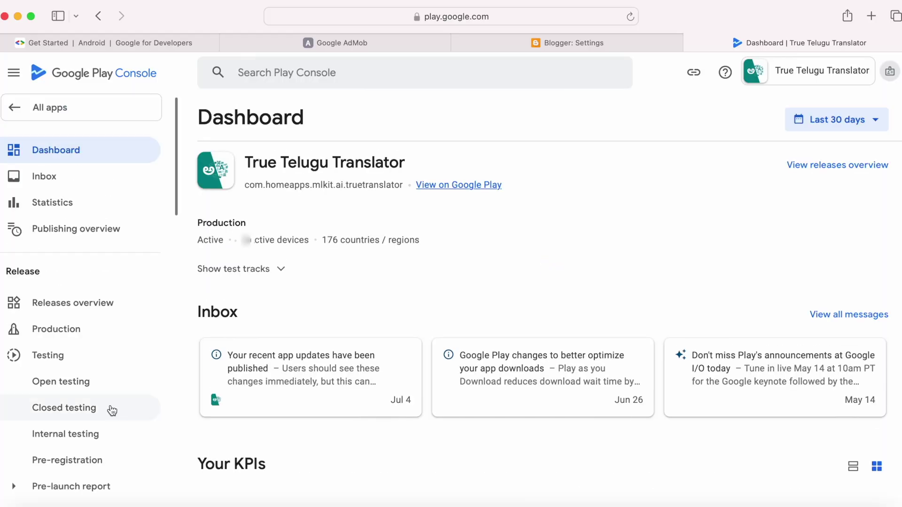
scroll(112, 411, "down", 10)
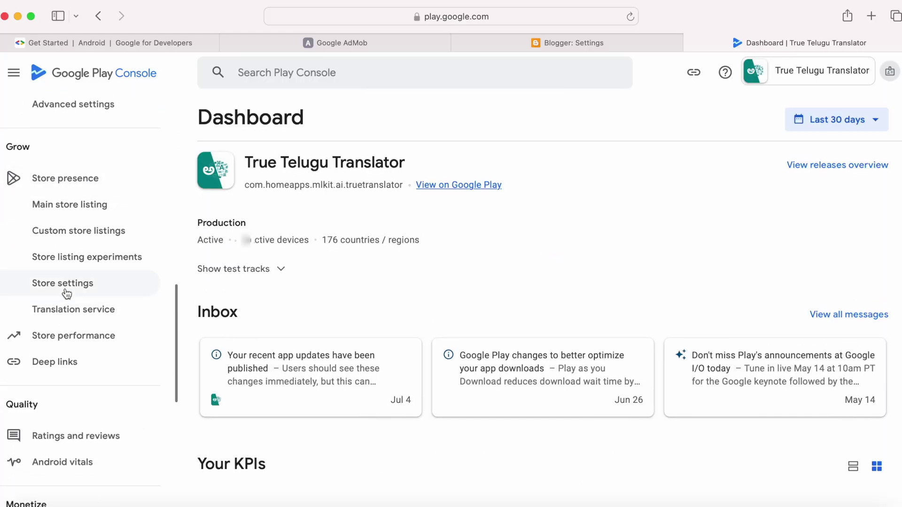
left_click(66, 292)
scroll(445, 391, "down", 6)
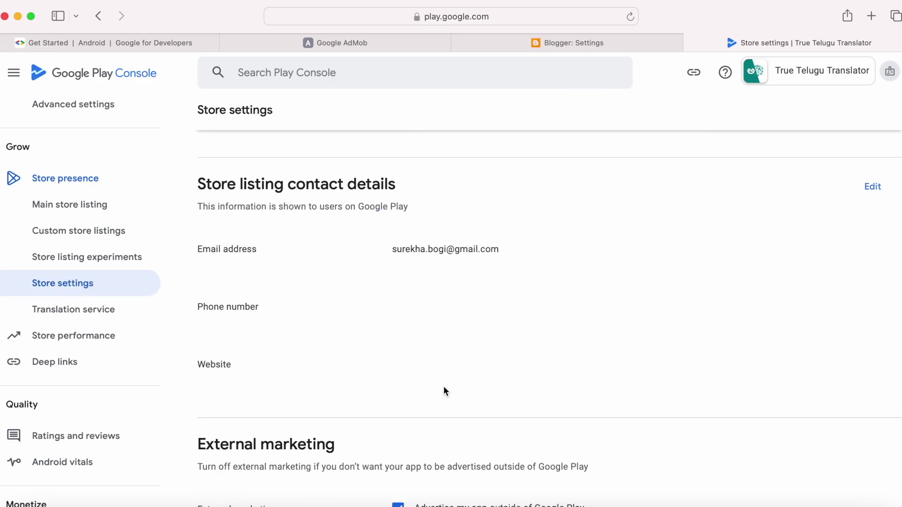
scroll(445, 391, "down", 3)
scroll(443, 391, "up", 3)
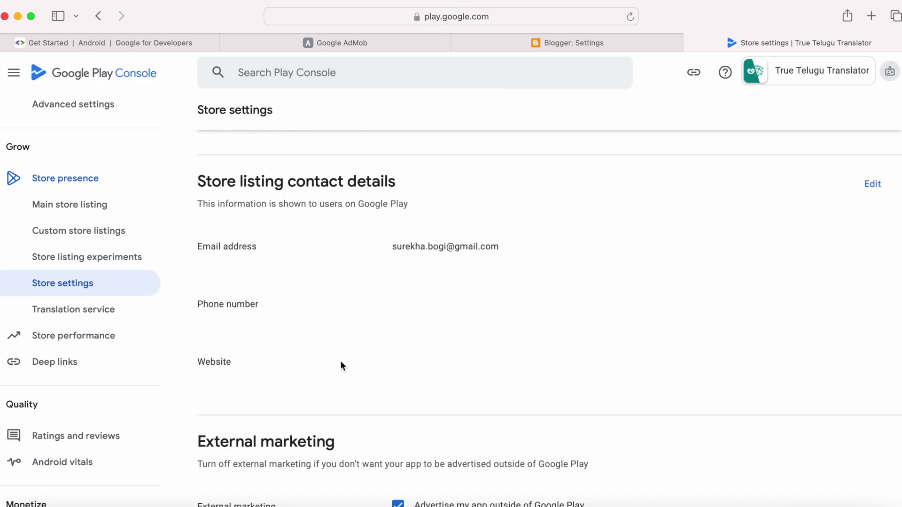
left_click(873, 193)
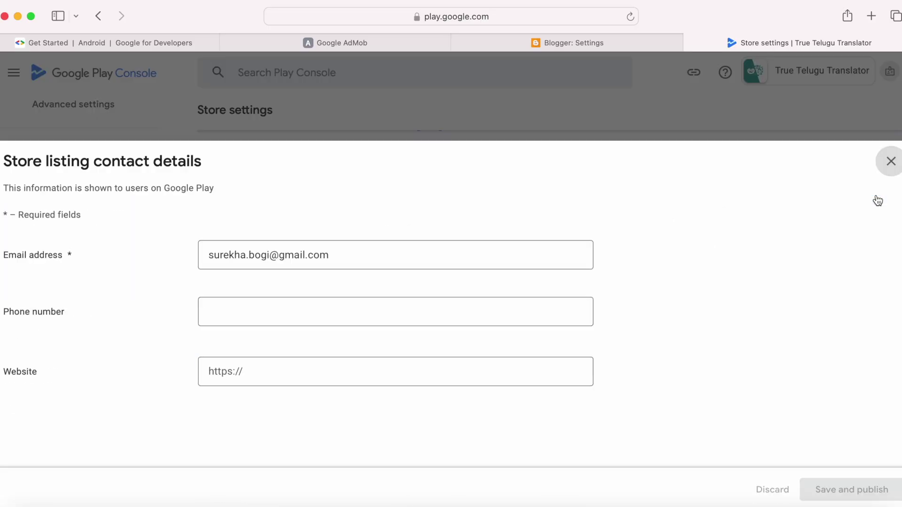
left_click(595, 44)
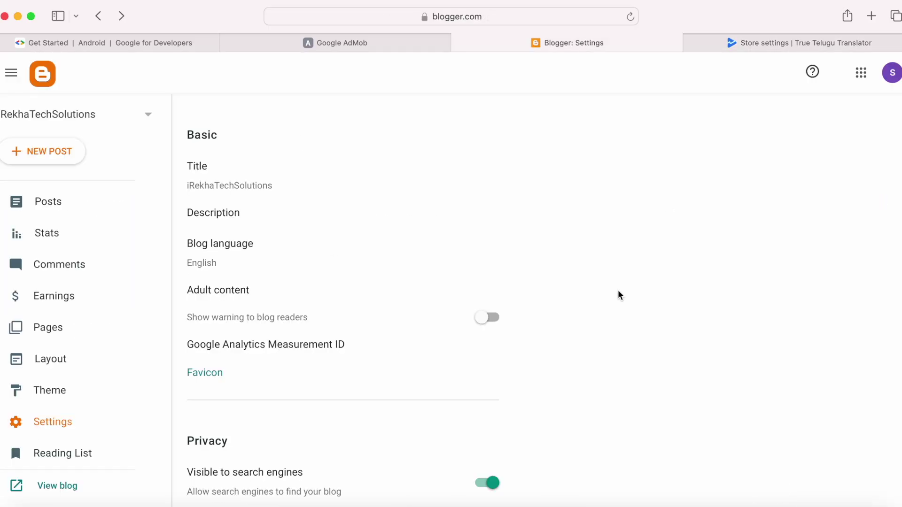
scroll(340, 387, "down", 8)
scroll(340, 392, "down", 1)
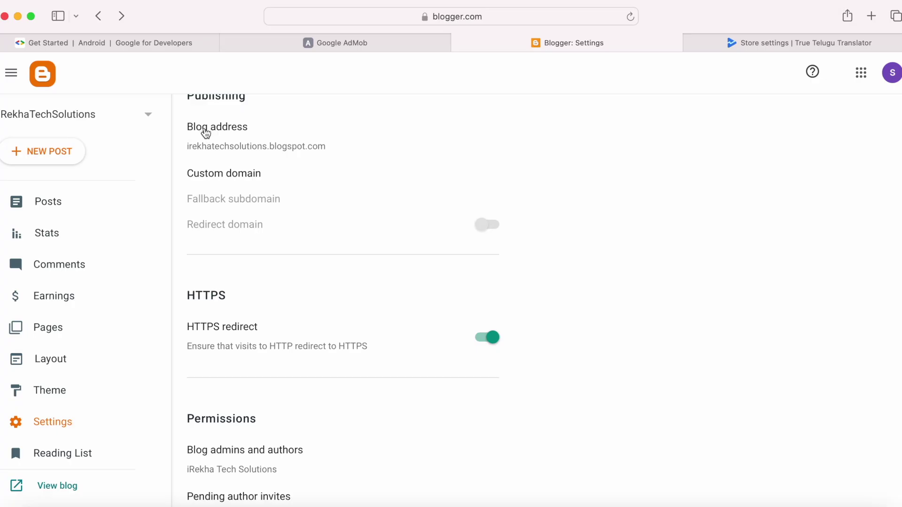
left_click_drag(186, 146, 329, 139)
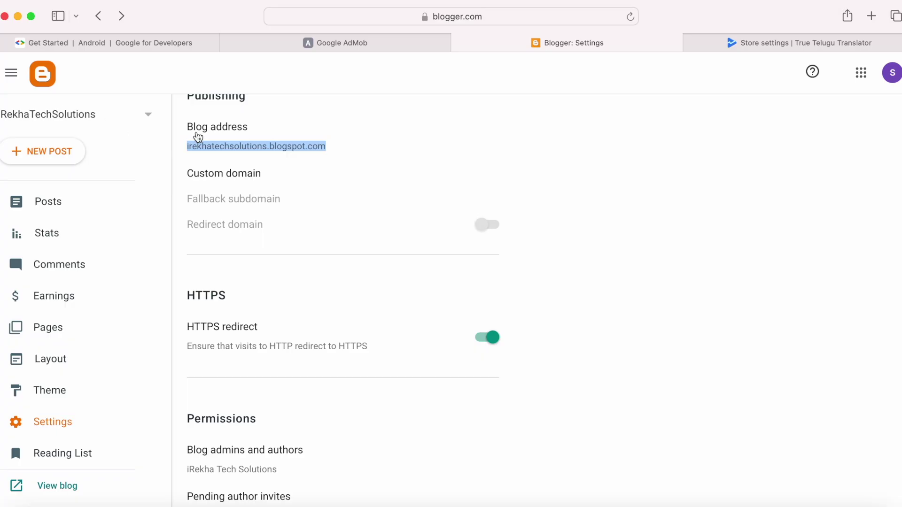
left_click(261, 151)
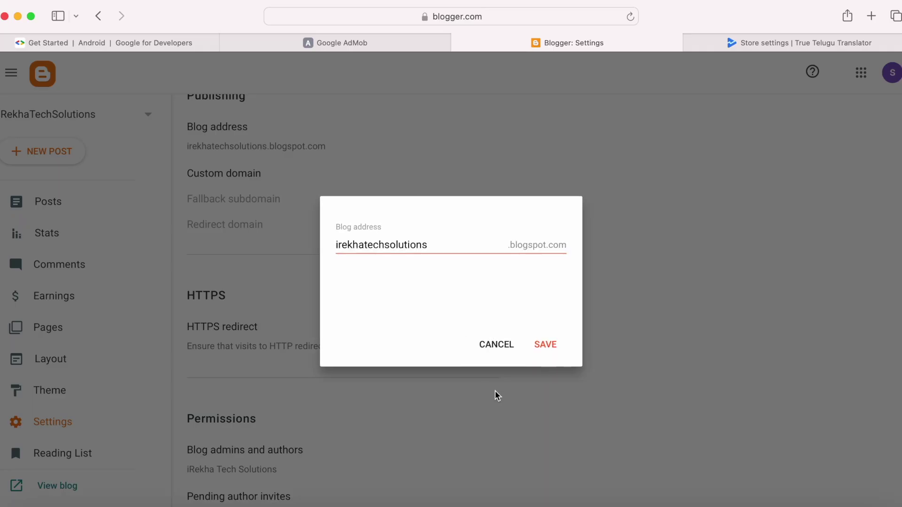
left_click(497, 347)
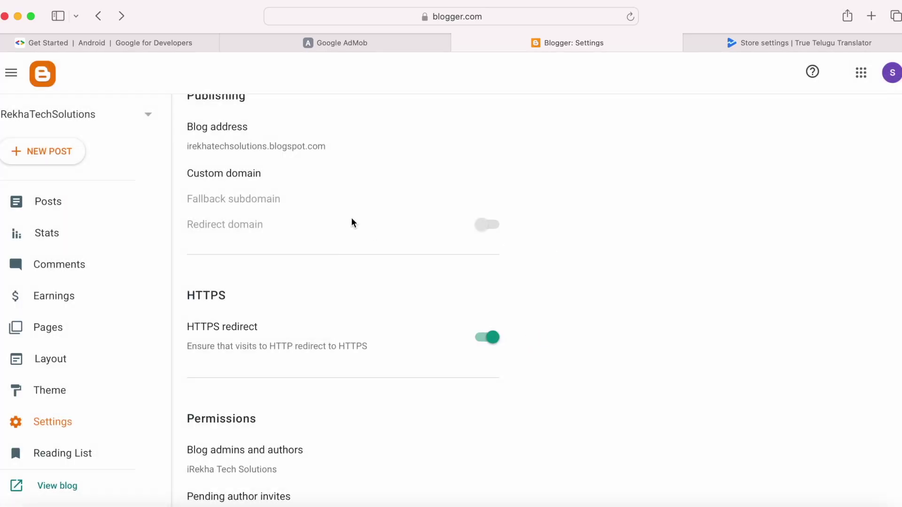
left_click_drag(327, 147, 183, 149)
key("super+c")
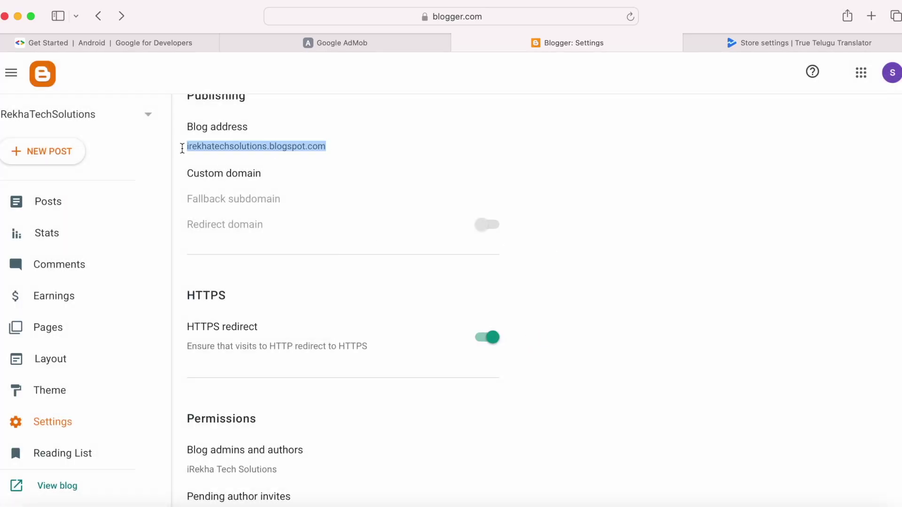
left_click(766, 47)
type("https://")
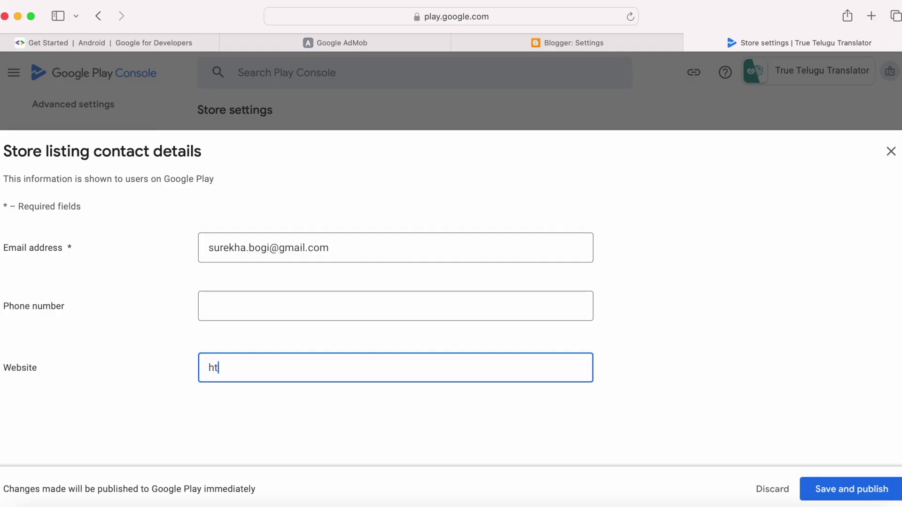
key("super+v")
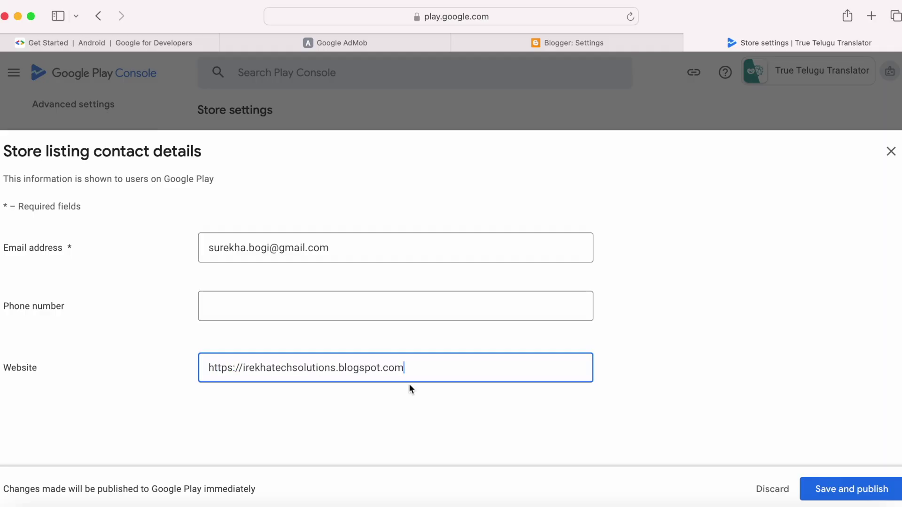
left_click(833, 490)
Confirm publishing the blog URL as the app's website and copy that address
left_click(535, 324)
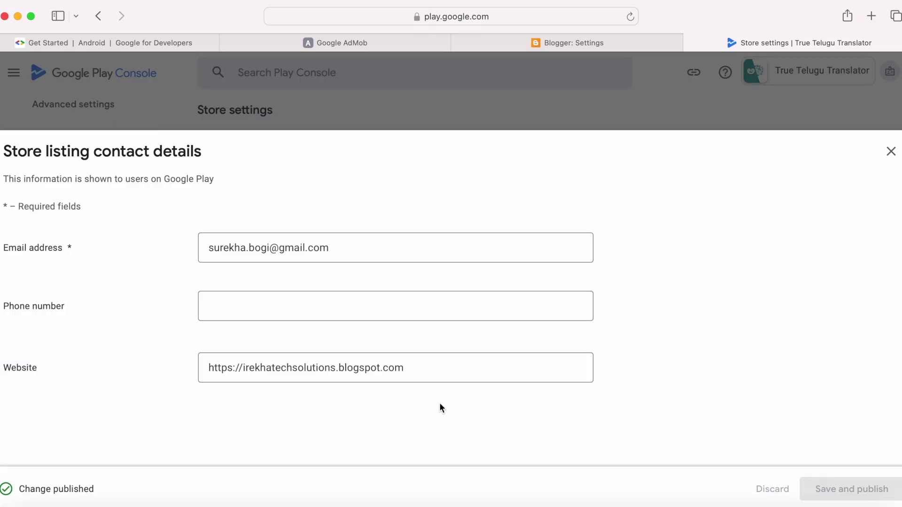
left_click_drag(421, 367, 199, 369)
key("super+c")
Load the copied blog address in a new tab to confirm the blog opens
left_click(871, 16)
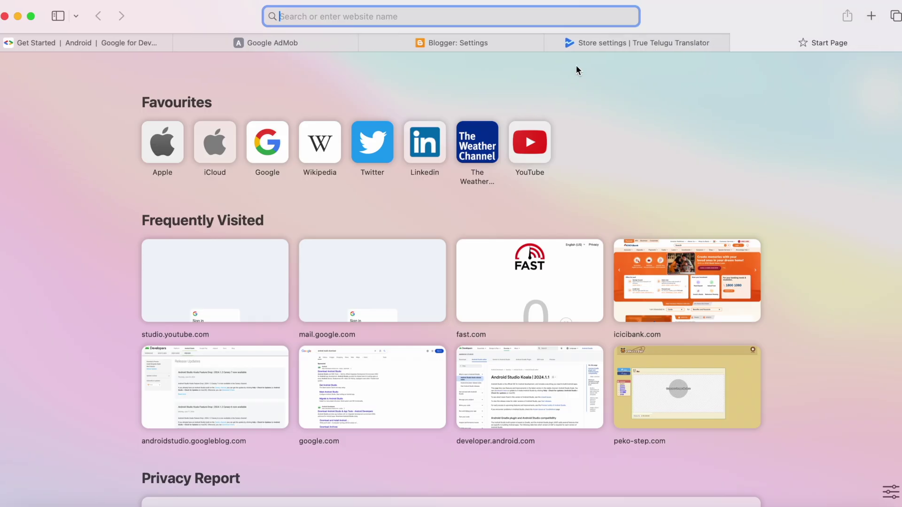
key("super+v")
key("Return")
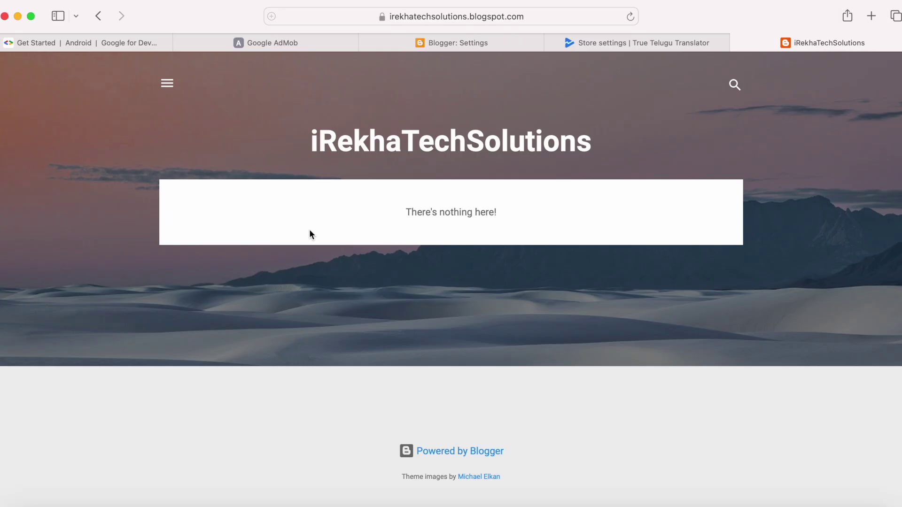
scroll(392, 193, "down", 1)
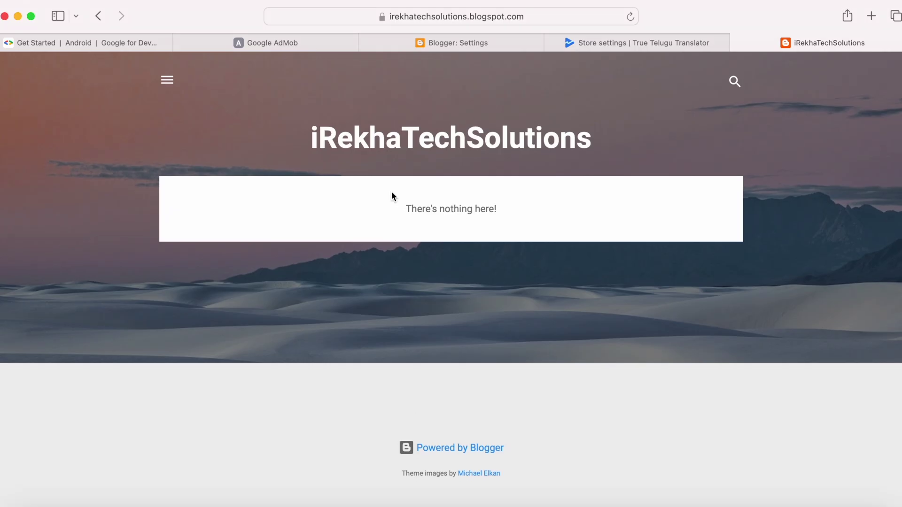
scroll(391, 192, "up", 1)
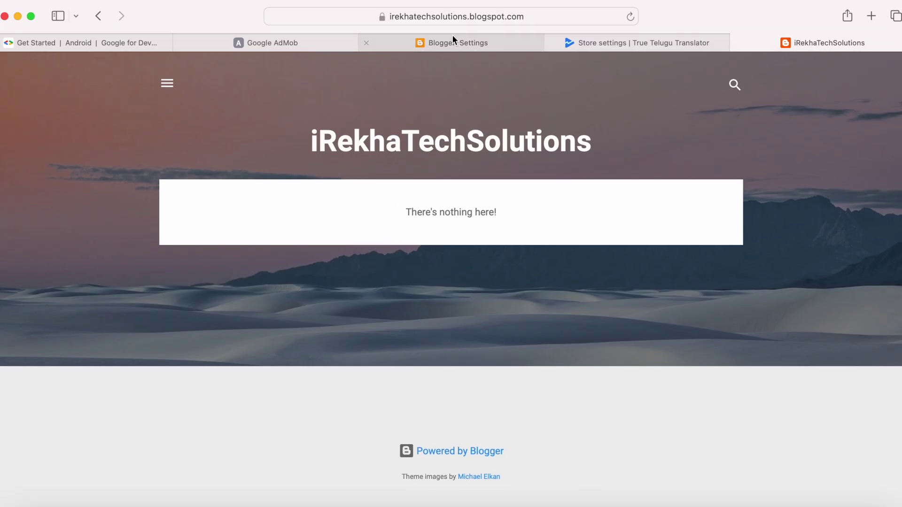
left_click(481, 43)
Compare AdMob's example app-ads.txt address against the live blog and its Blogger settings
scroll(339, 308, "up", 10)
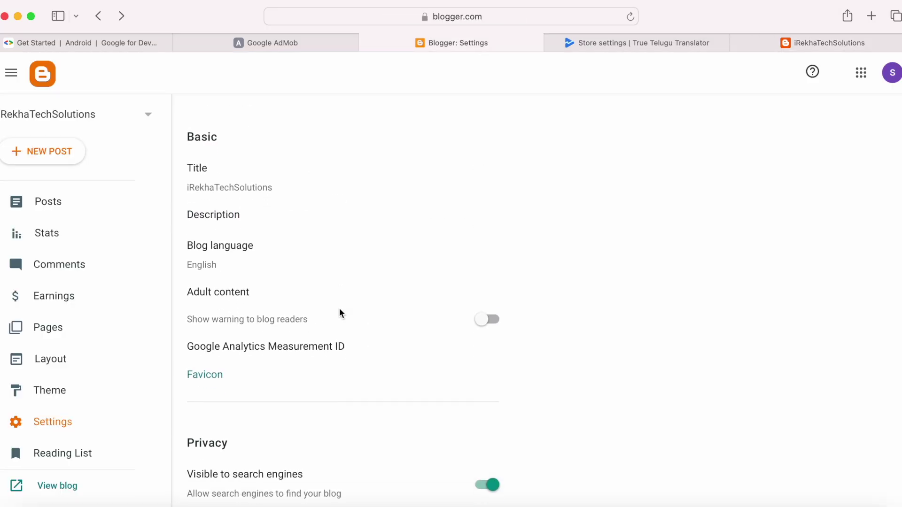
left_click(288, 43)
scroll(500, 366, "down", 6)
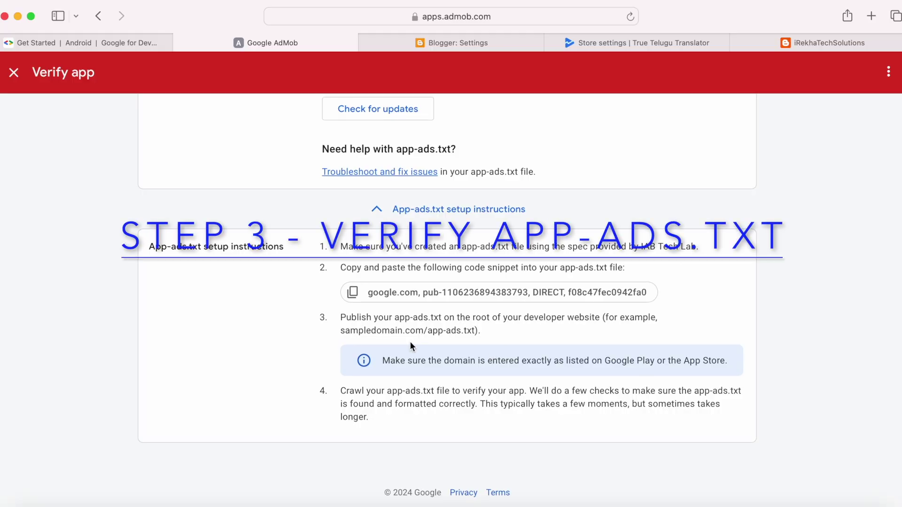
left_click_drag(425, 331, 466, 331)
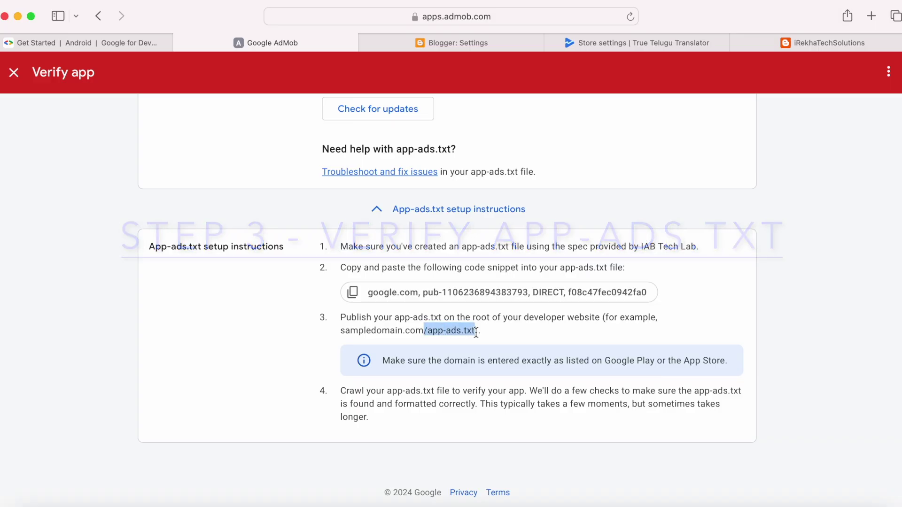
left_click(818, 45)
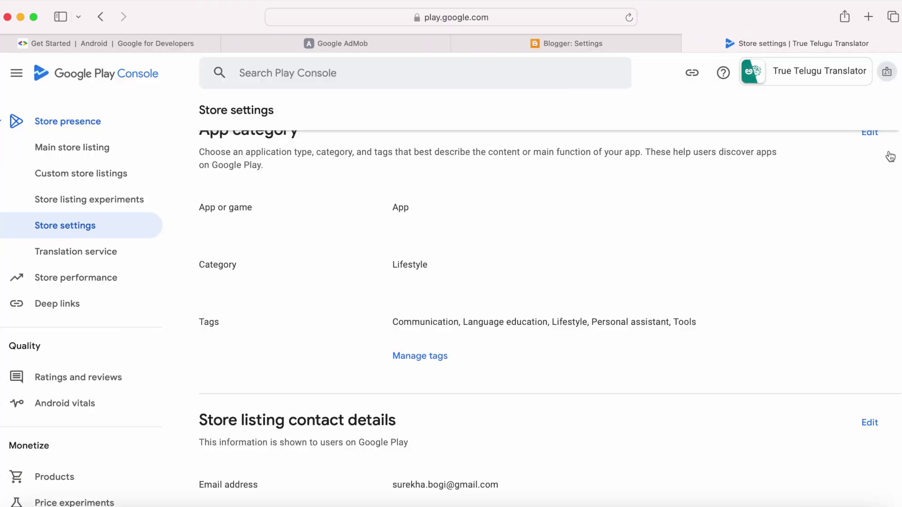
scroll(521, 340, "down", 5)
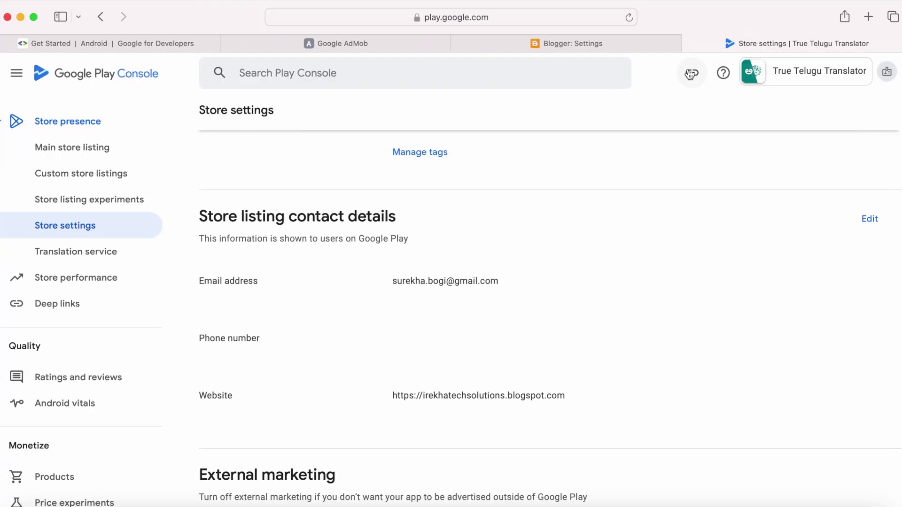
left_click(581, 43)
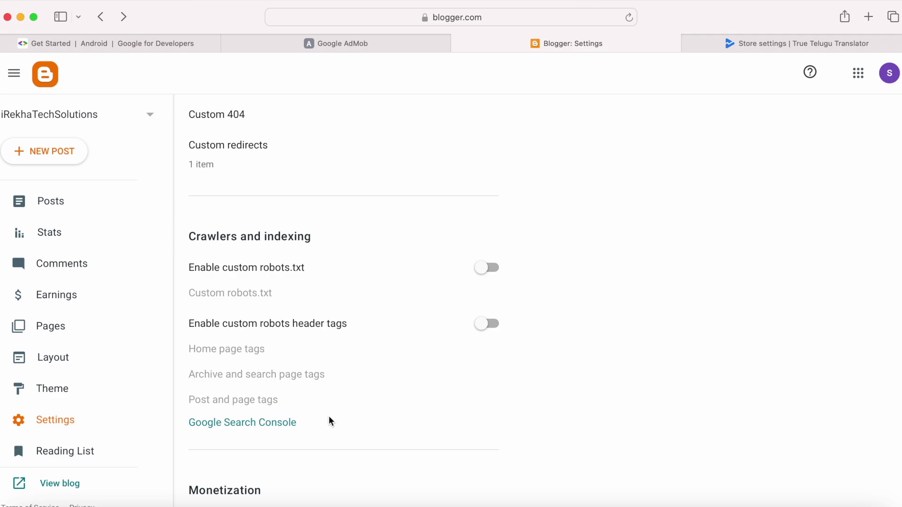
left_click(352, 45)
Run Check for updates to recheck app-ads.txt for True Telugu Translator
left_click(423, 343)
scroll(566, 385, "up", 6)
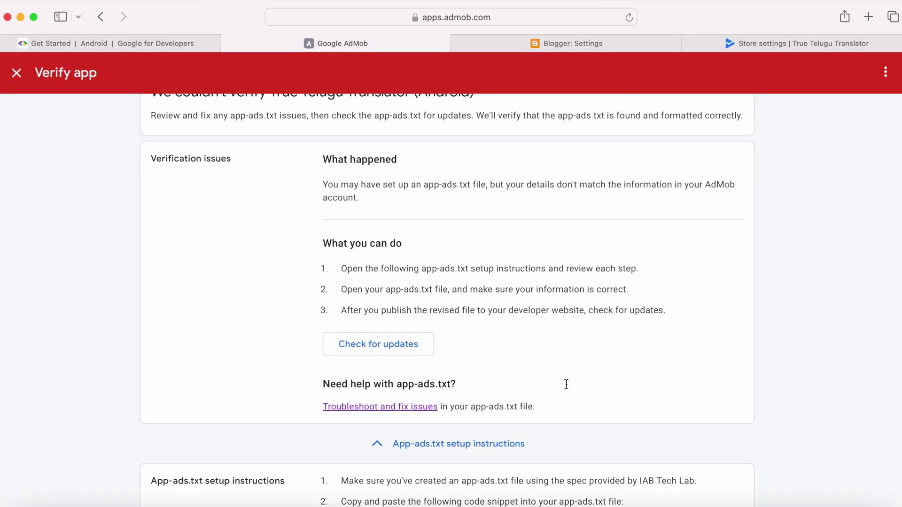
left_click_drag(341, 351, 667, 352)
left_click(479, 406)
left_click(371, 392)
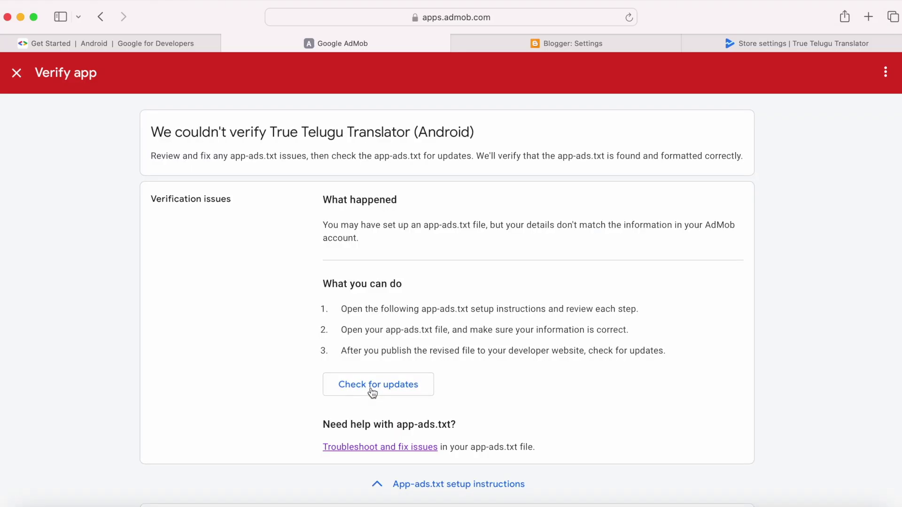
Review the still-unverified app-ads.txt message and close the verification page
left_click_drag(478, 156, 779, 157)
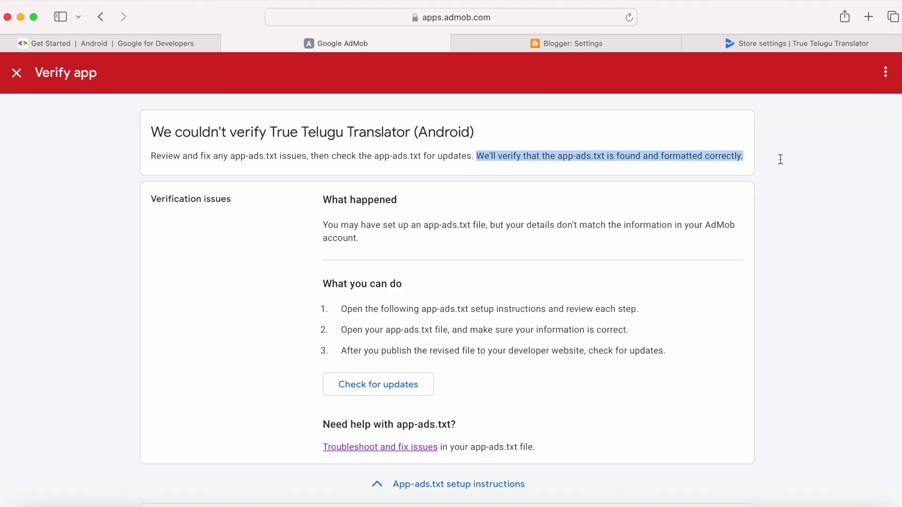
left_click(797, 160)
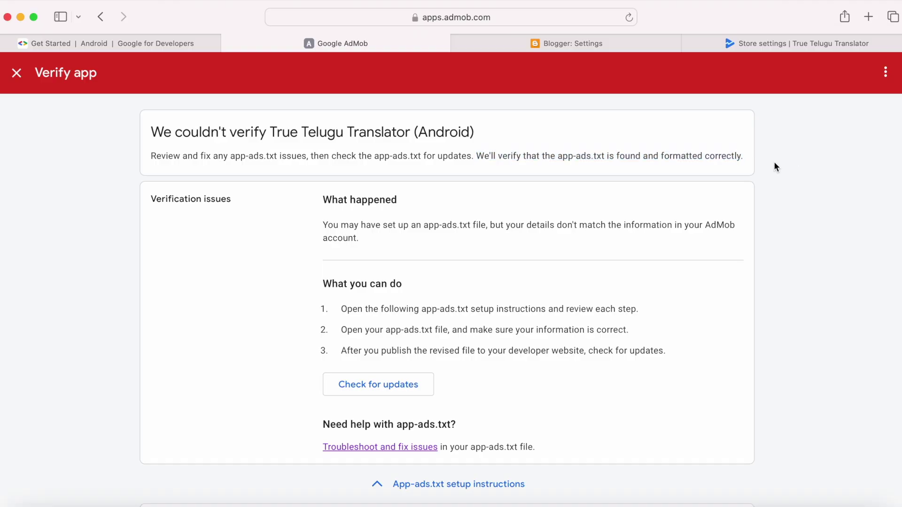
left_click(17, 74)
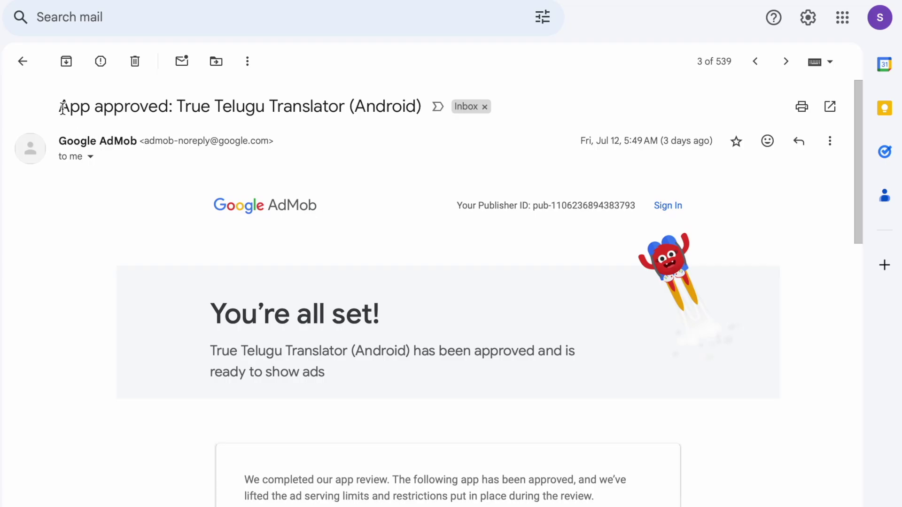
Read through the 'App approved' email confirming True Telugu Translator can show ads
left_click_drag(60, 106, 168, 108)
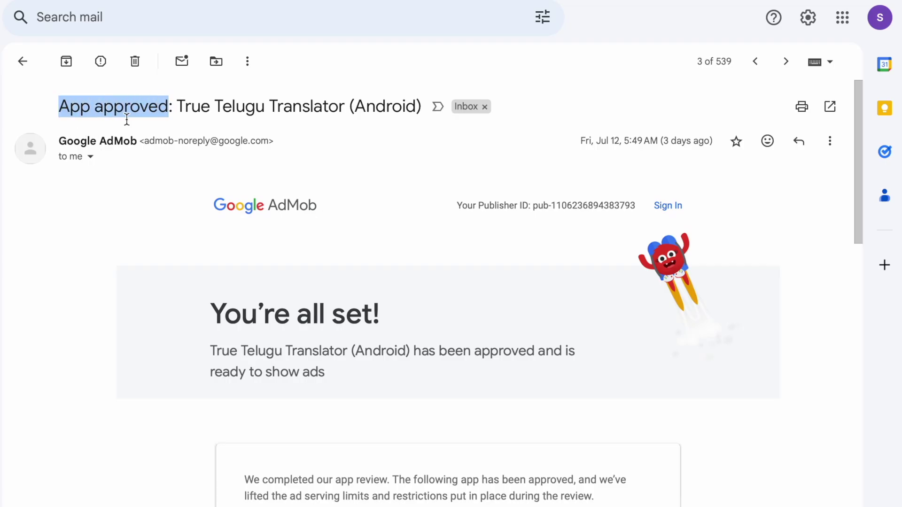
left_click(160, 266)
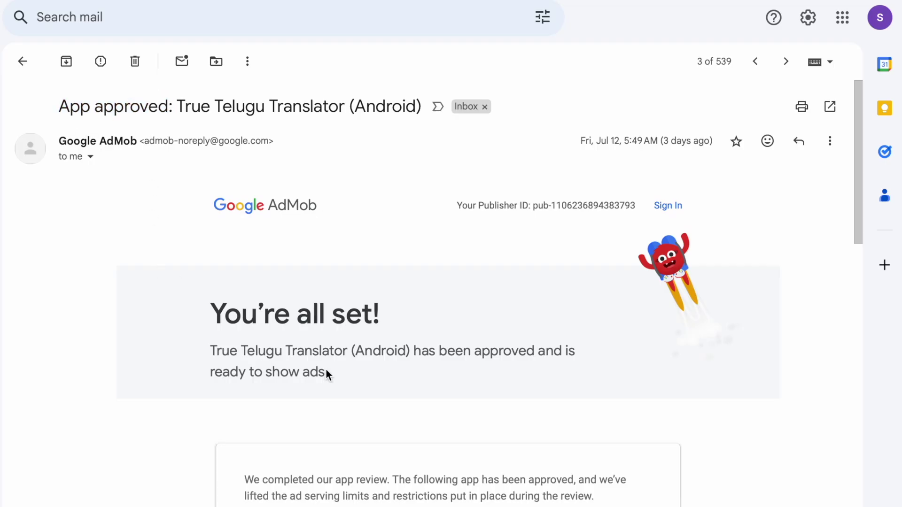
scroll(326, 371, "down", 4)
scroll(326, 370, "down", 10)
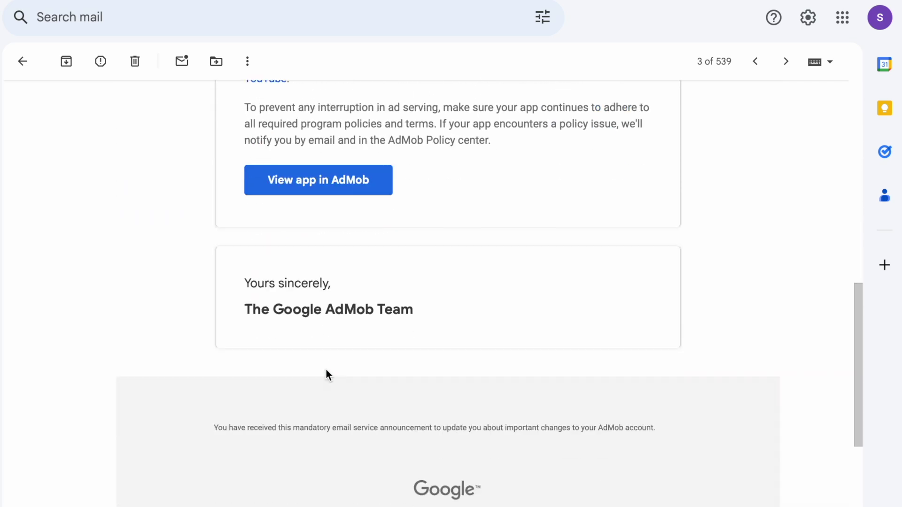
scroll(327, 370, "down", 2)
scroll(326, 371, "up", 15)
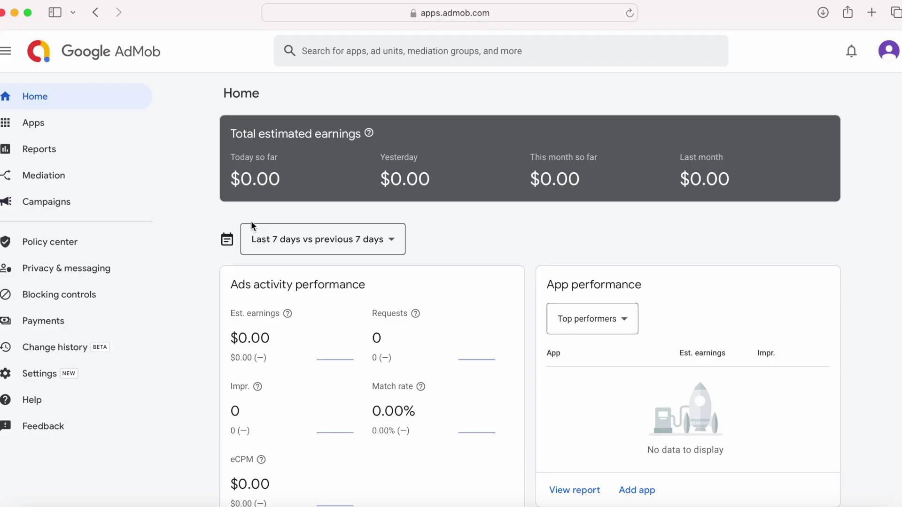
Open True Telugu Translator's App settings from the Apps list to see Verified and Ready
left_click(36, 135)
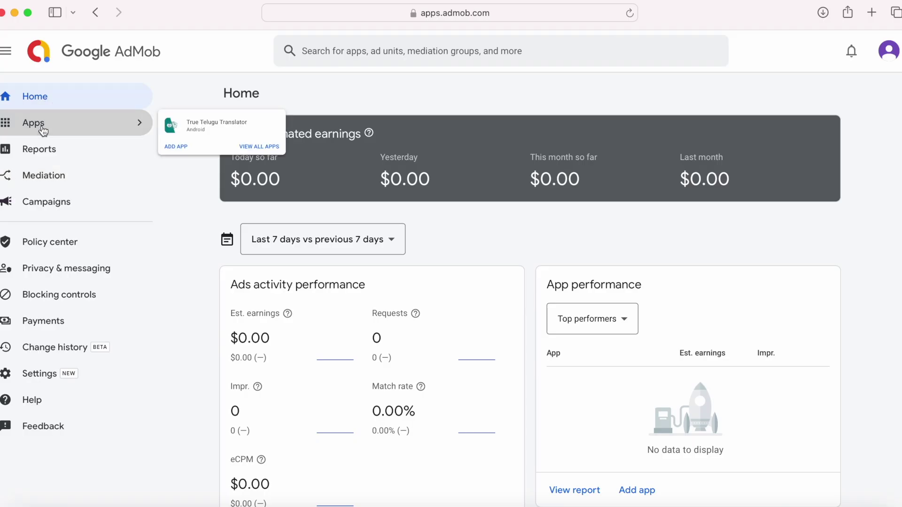
left_click(234, 132)
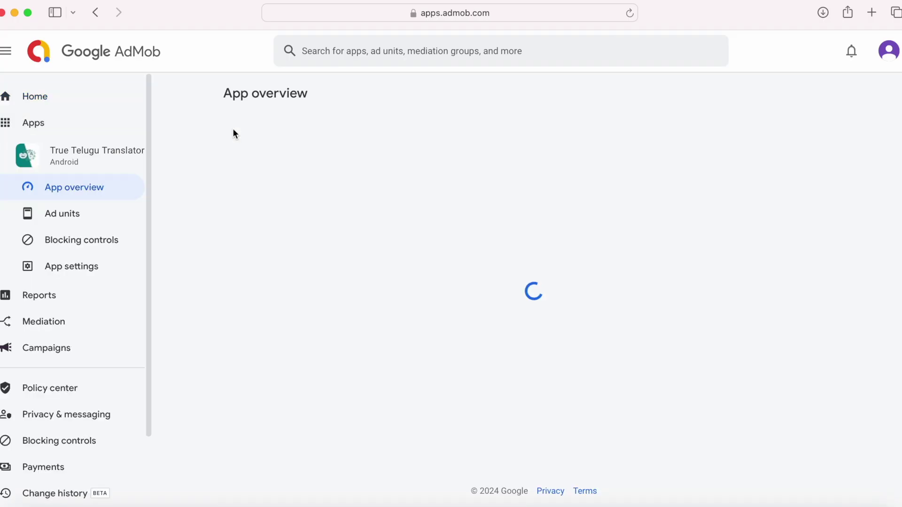
left_click(69, 269)
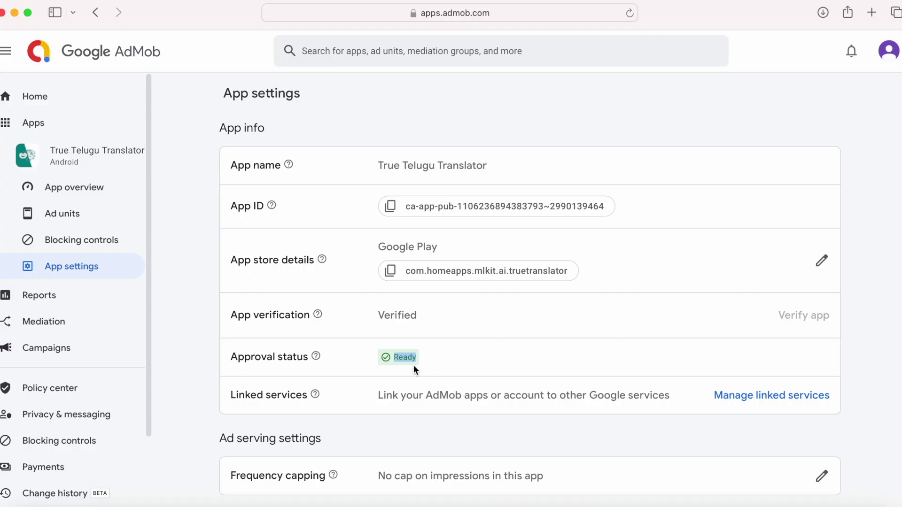
left_click(315, 357)
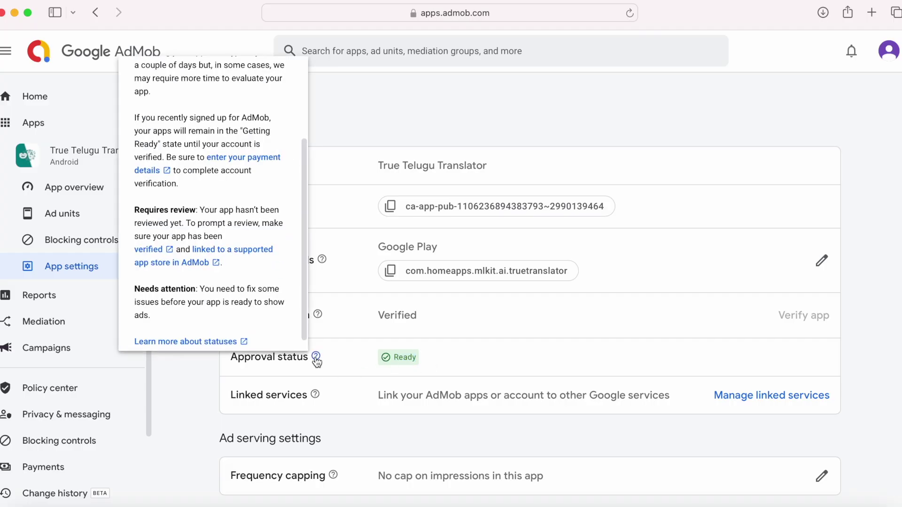
scroll(202, 188, "up", 5)
scroll(190, 155, "down", 1)
left_click_drag(191, 155, 210, 168)
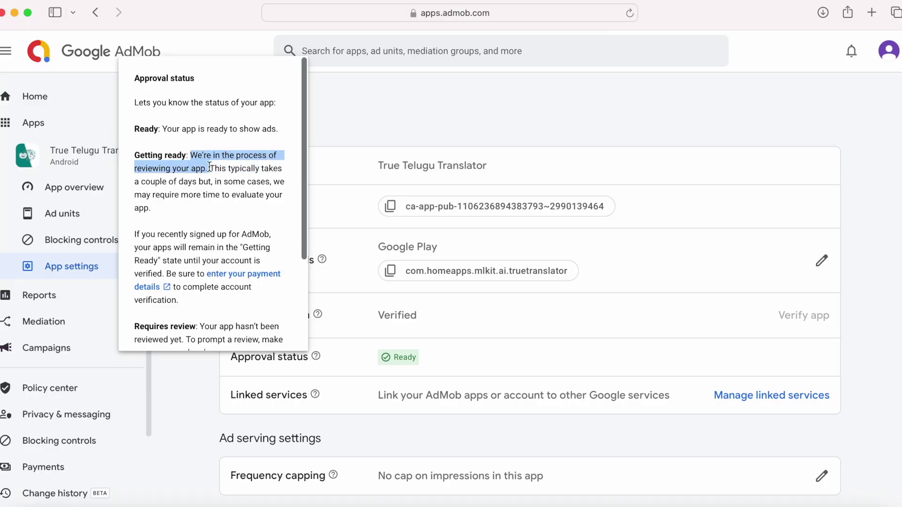
left_click(212, 222)
scroll(212, 223, "down", 3)
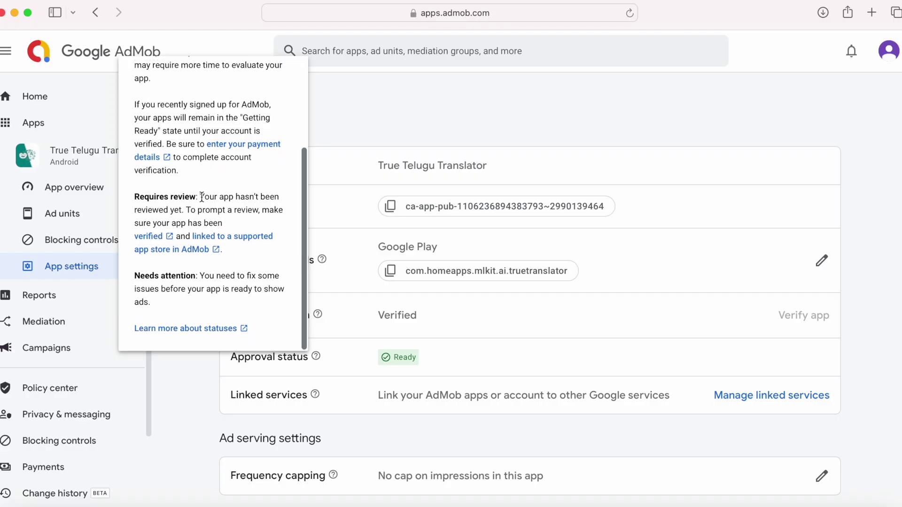
left_click_drag(200, 196, 243, 246)
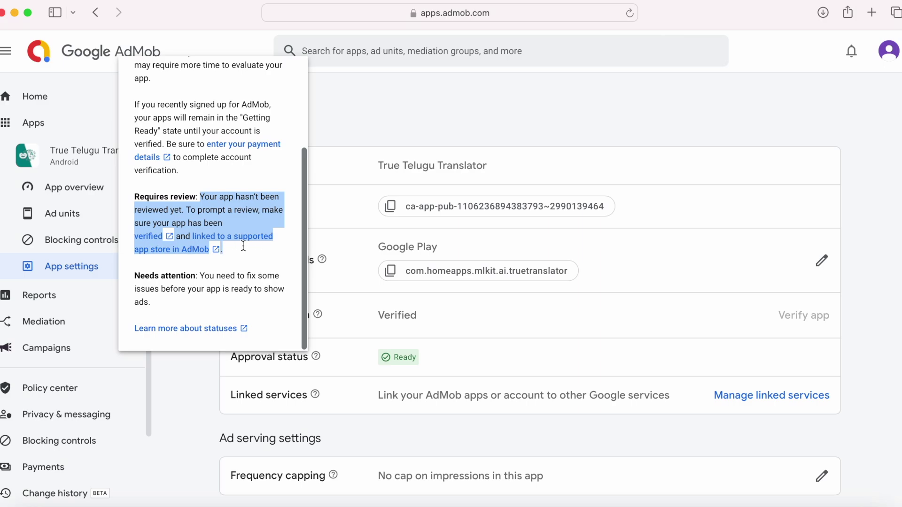
left_click(249, 276)
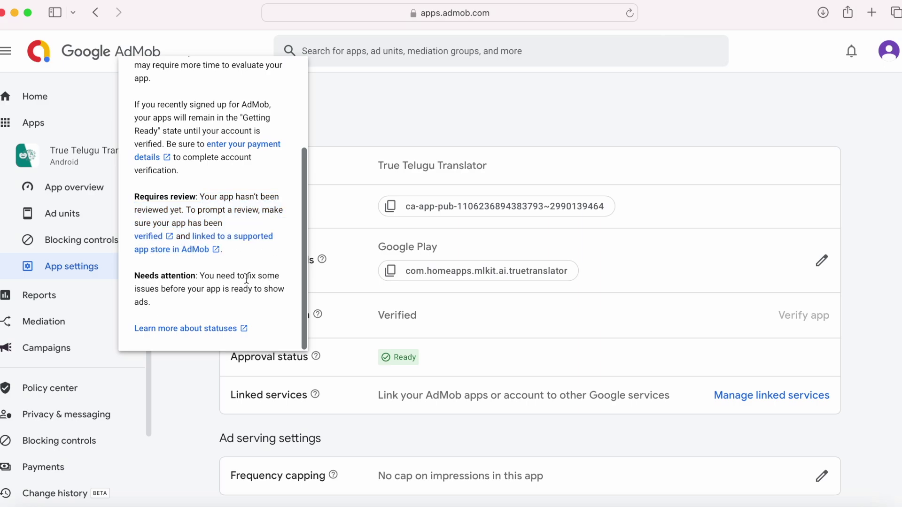
left_click_drag(202, 276, 224, 297)
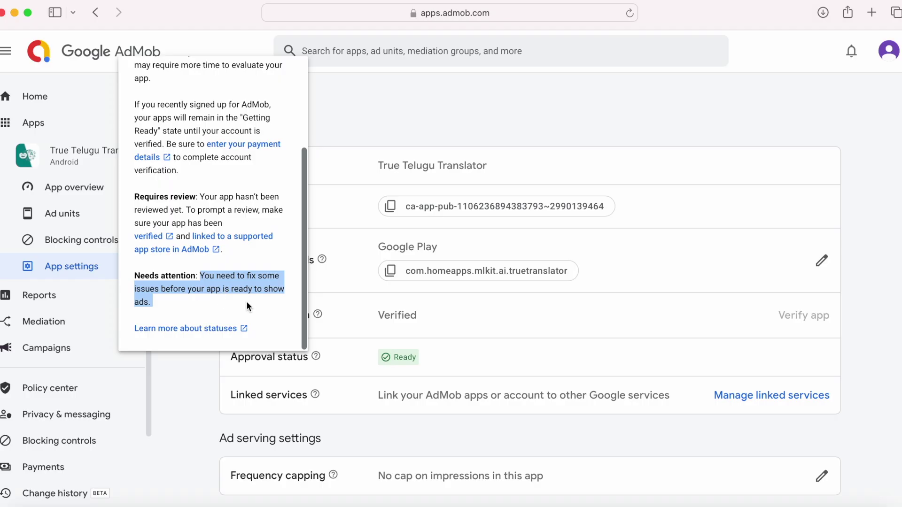
left_click(281, 301)
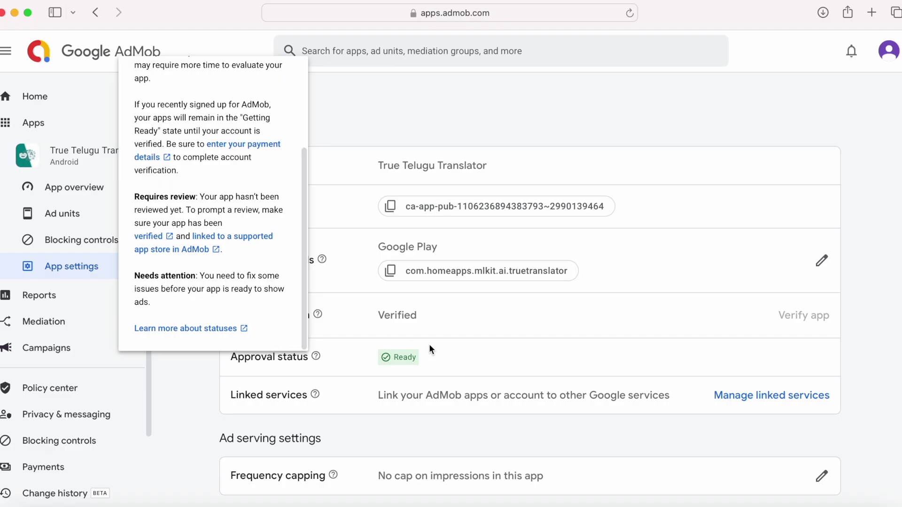
left_click(425, 356)
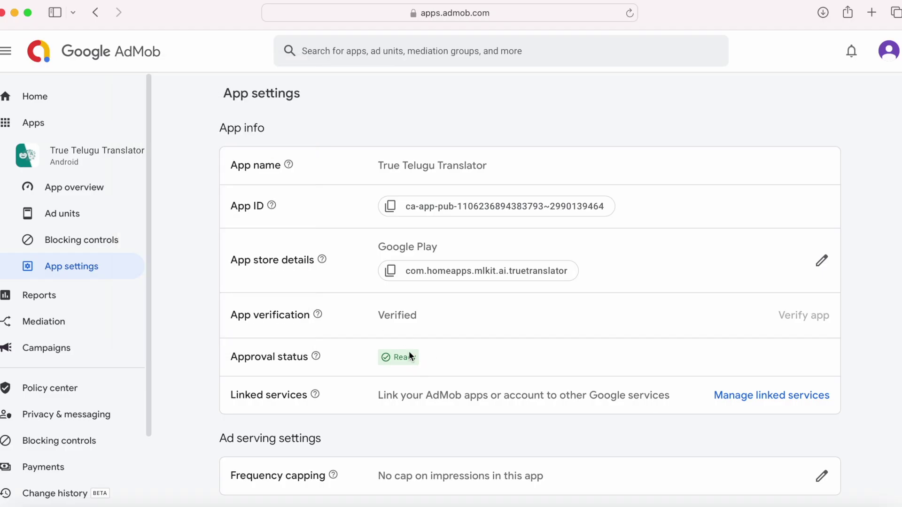
Go to True Telugu Translator's App overview and review the 'Create your first ad unit' step
left_click(74, 187)
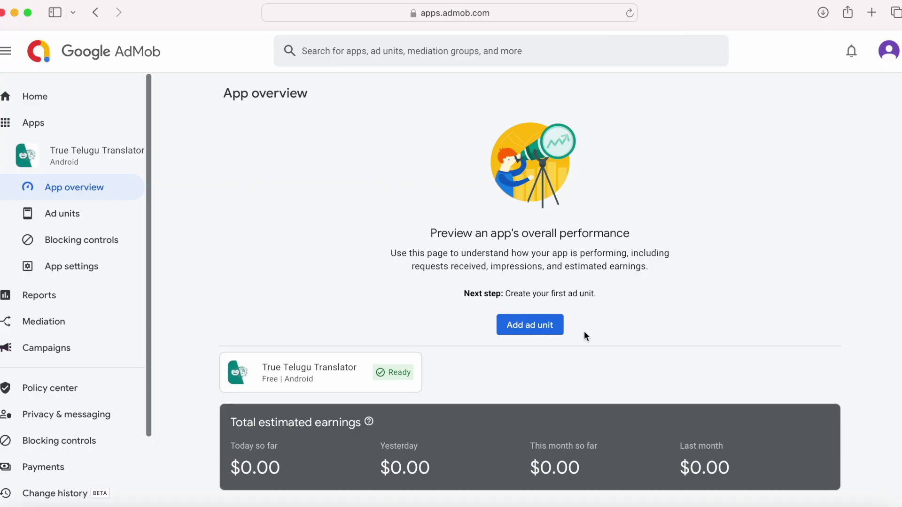
left_click_drag(505, 293, 619, 301)
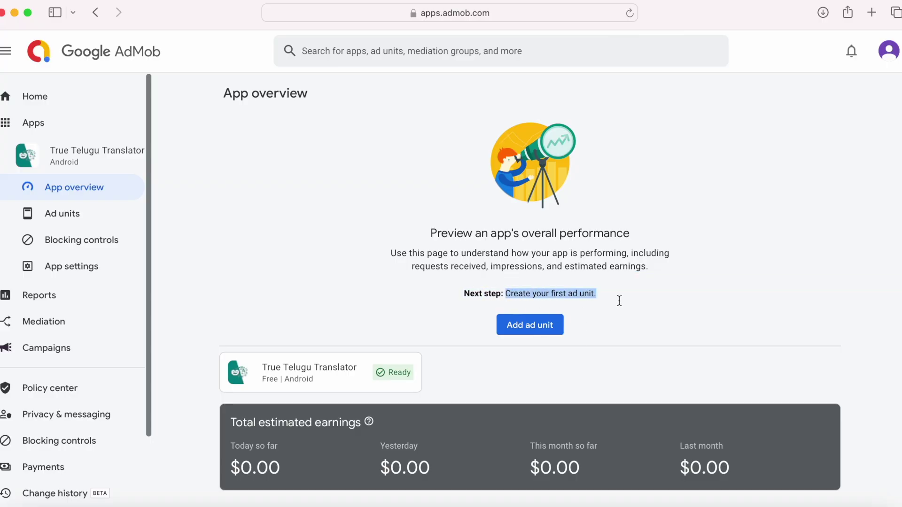
left_click(644, 302)
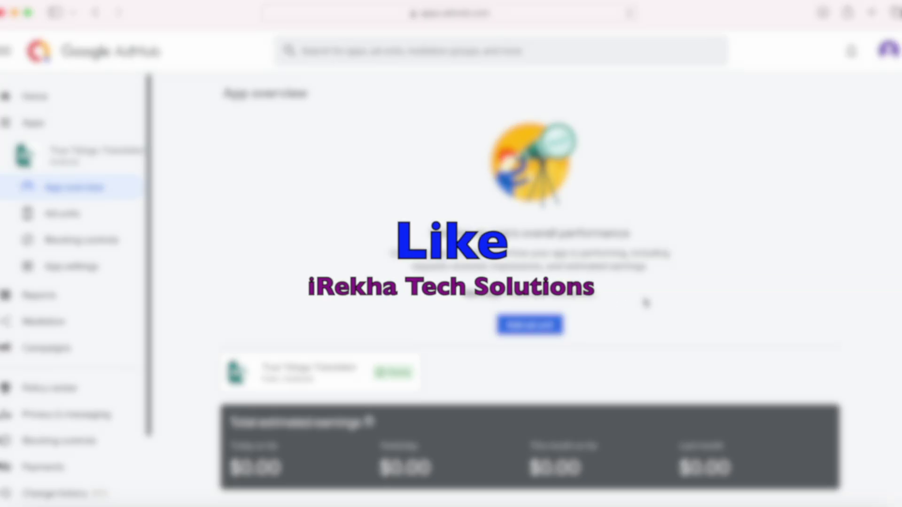